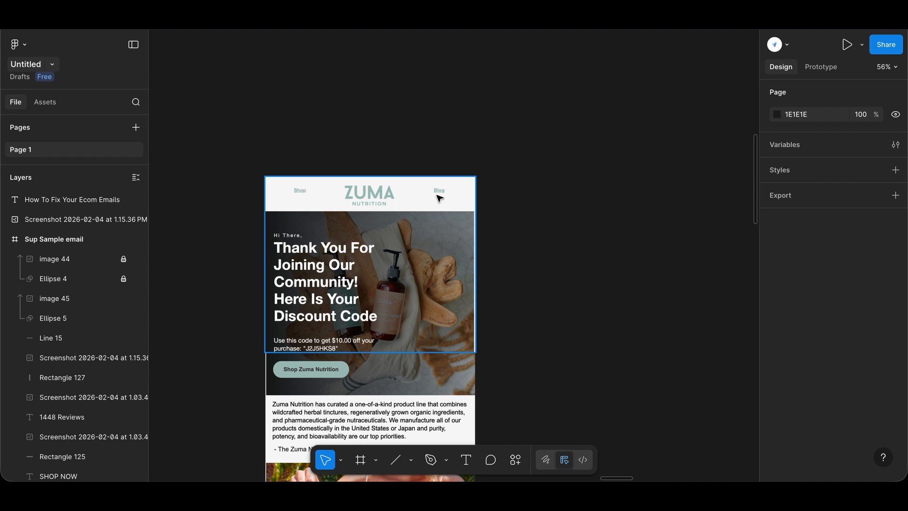
# Step: Review the Zuma Nutrition sample email from its header and discount offer through the blog links to the footer
pyautogui.scroll(-2, 438, 198)
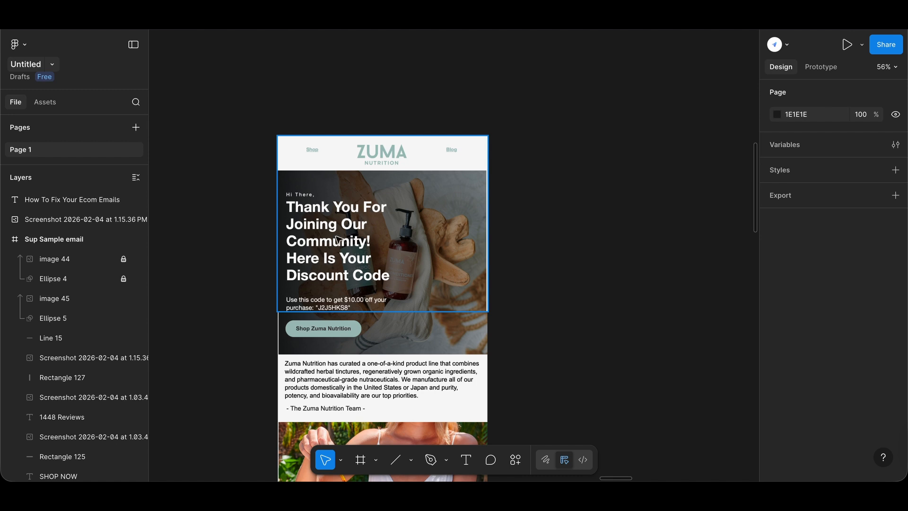
pyautogui.scroll(-2, 365, 283)
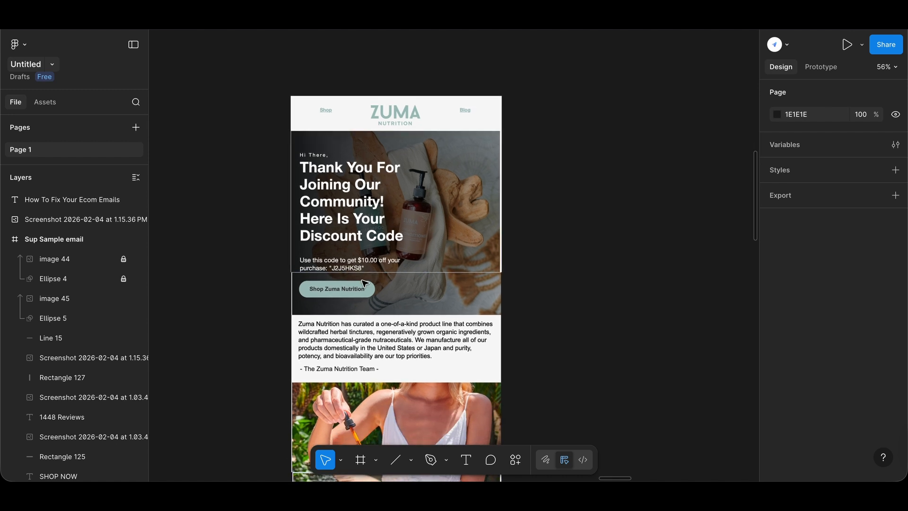
pyautogui.scroll(5, 364, 283)
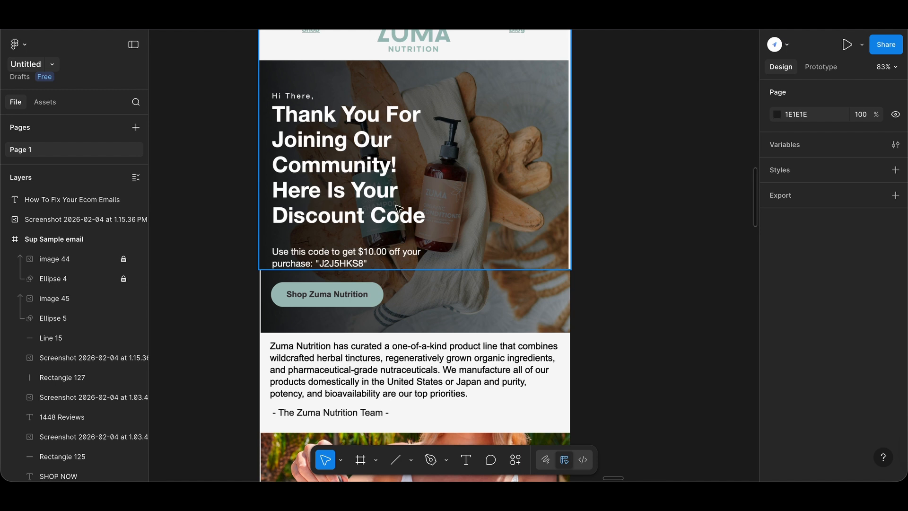
pyautogui.scroll(-3, 397, 208)
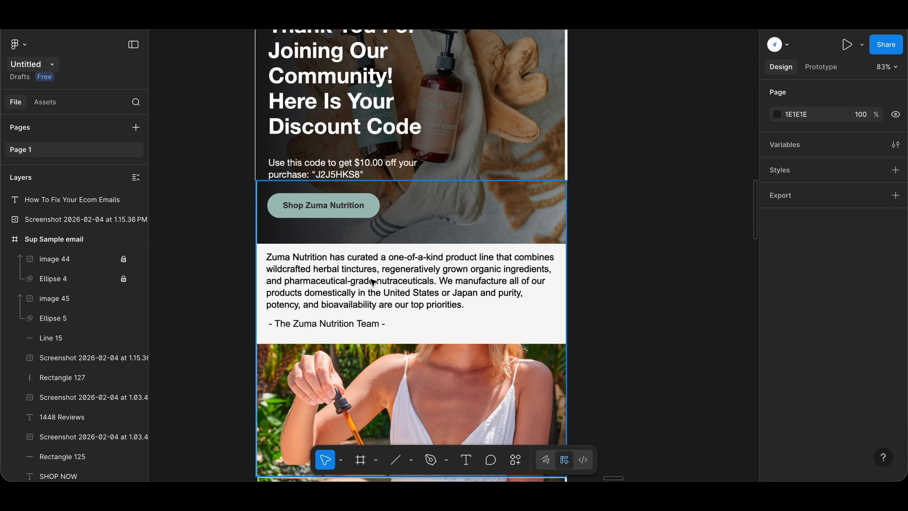
pyautogui.scroll(-5, 373, 282)
pyautogui.keyDown('ctrl'); pyautogui.scroll(-3, 376, 272); pyautogui.keyUp('ctrl')
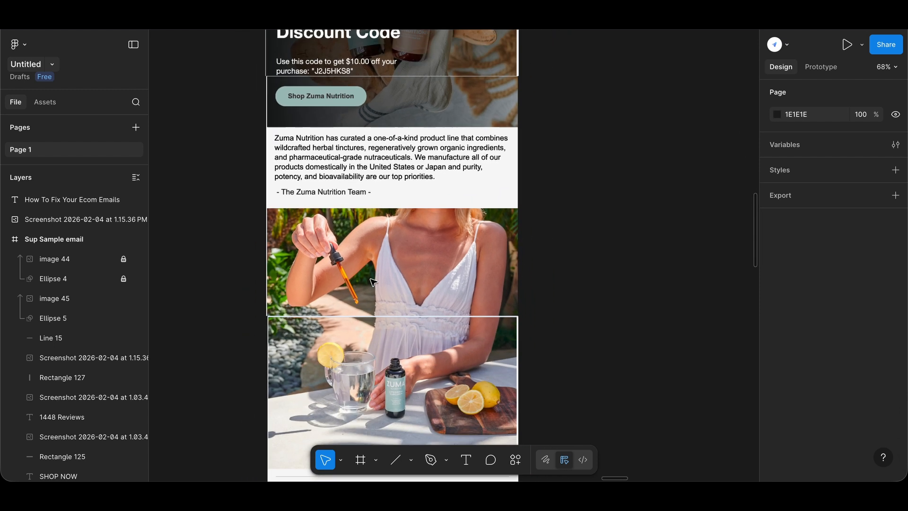
pyautogui.scroll(-3, 378, 261)
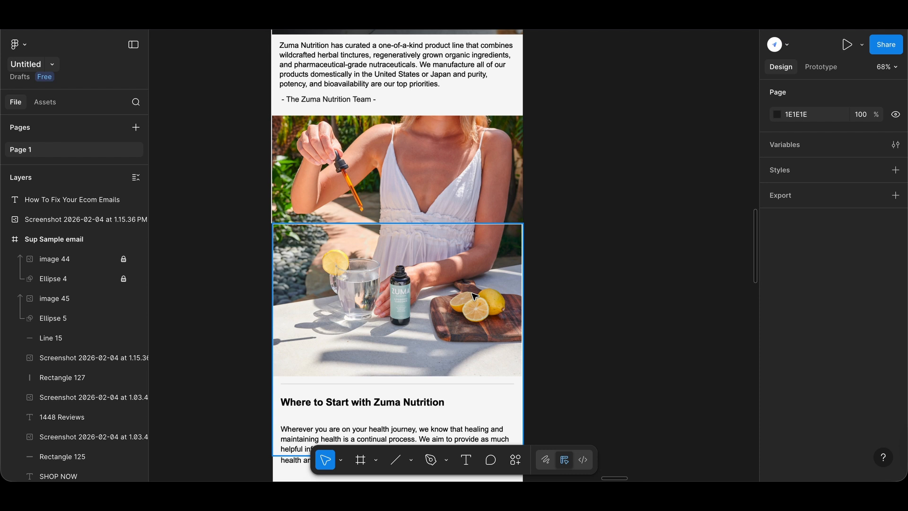
pyautogui.scroll(-5, 474, 296)
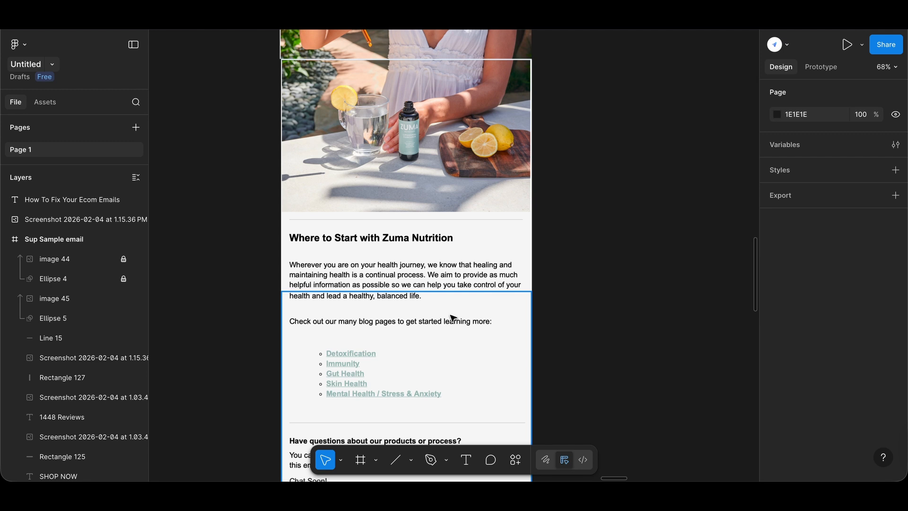
pyautogui.scroll(-3, 411, 337)
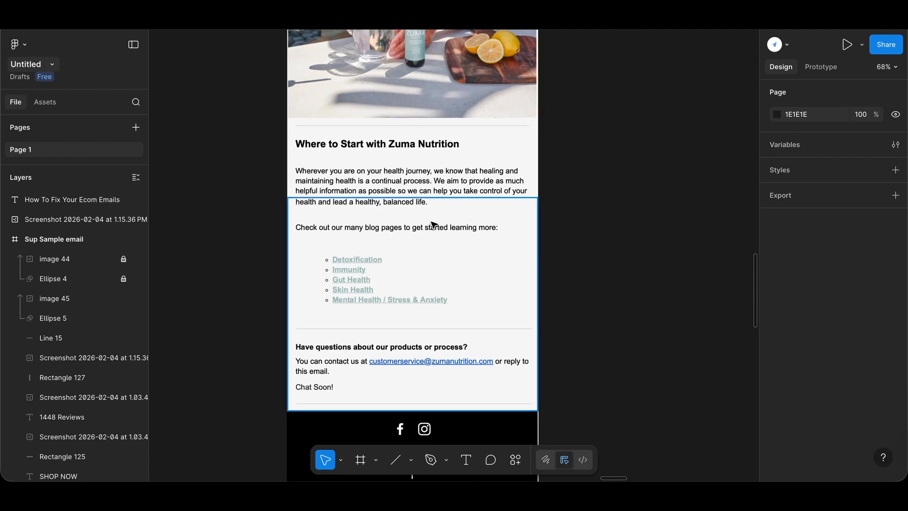
pyautogui.scroll(-2, 407, 255)
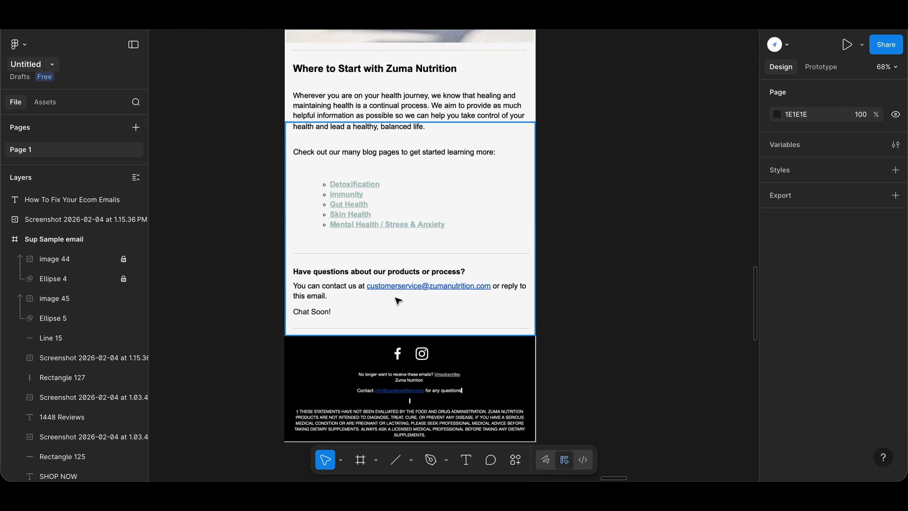
pyautogui.scroll(-1, 398, 301)
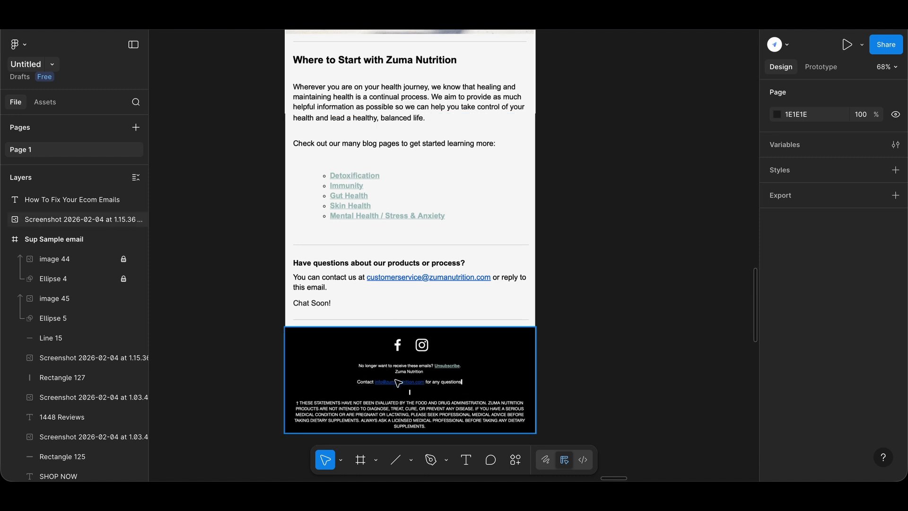
pyautogui.scroll(10, 475, 403)
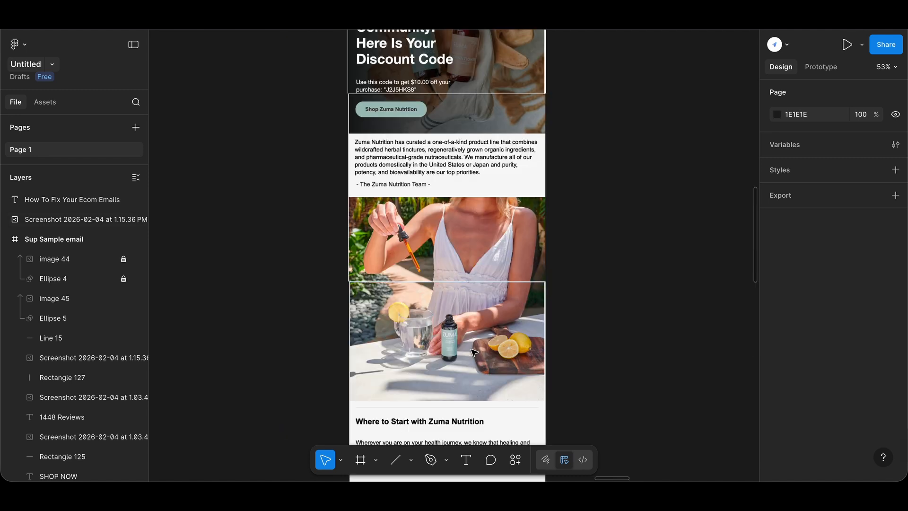
pyautogui.scroll(-5, 472, 352)
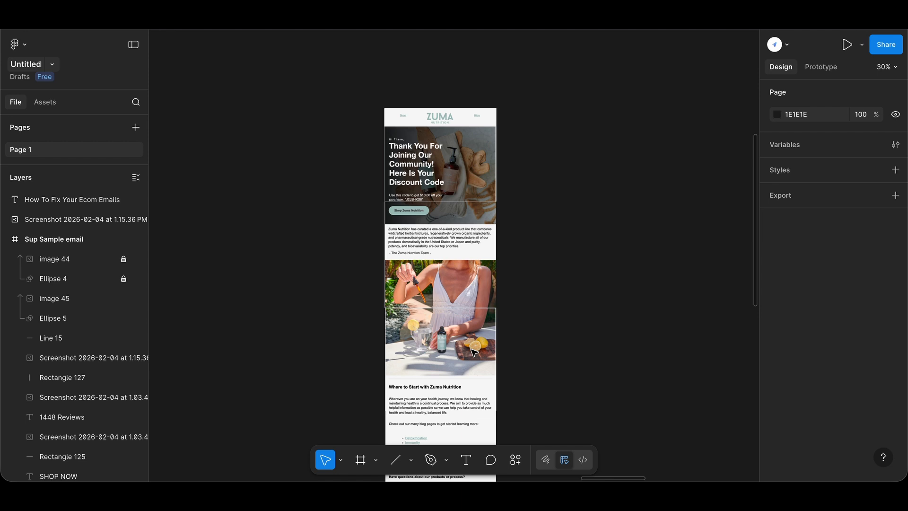
# Step: Draw a new frame about 601 × 31 on the empty canvas beside the sample email, level with its upper edge
pyautogui.hscroll(5, 477, 347)
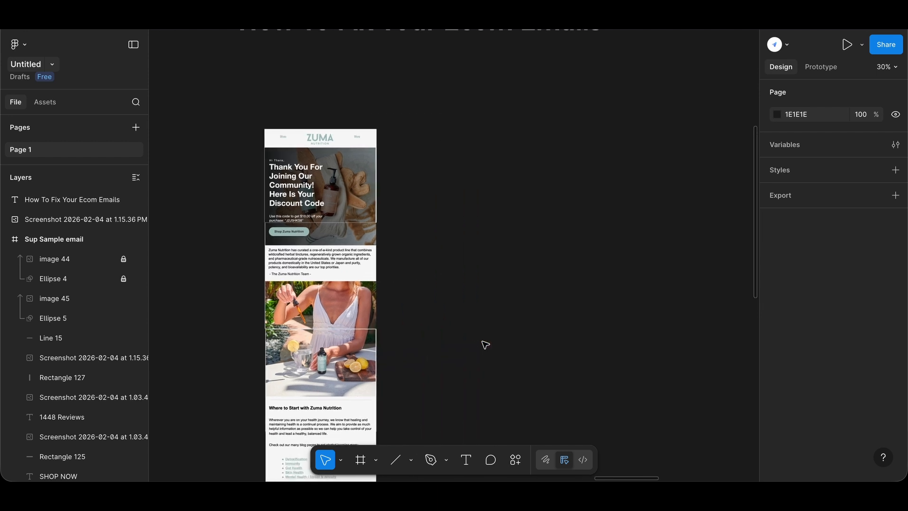
pyautogui.click(410, 461)
pyautogui.click(375, 460)
pyautogui.click(376, 461)
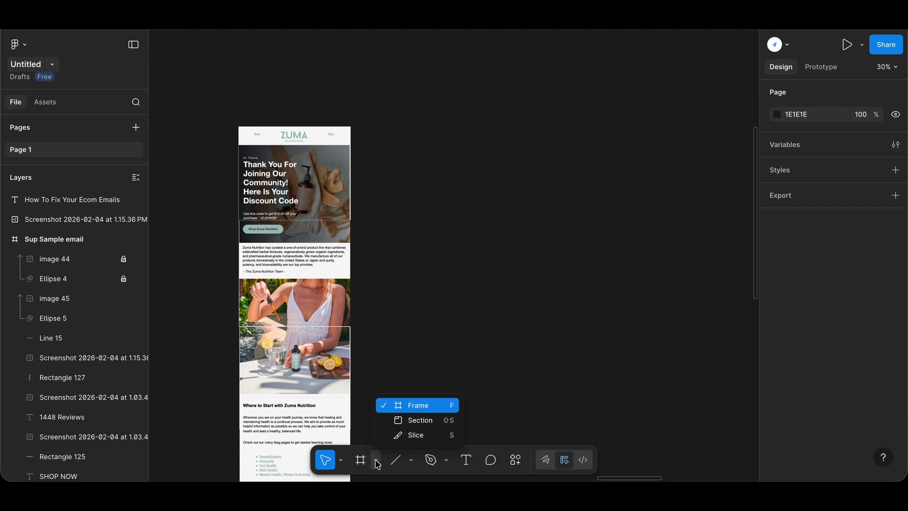
pyautogui.click(423, 407)
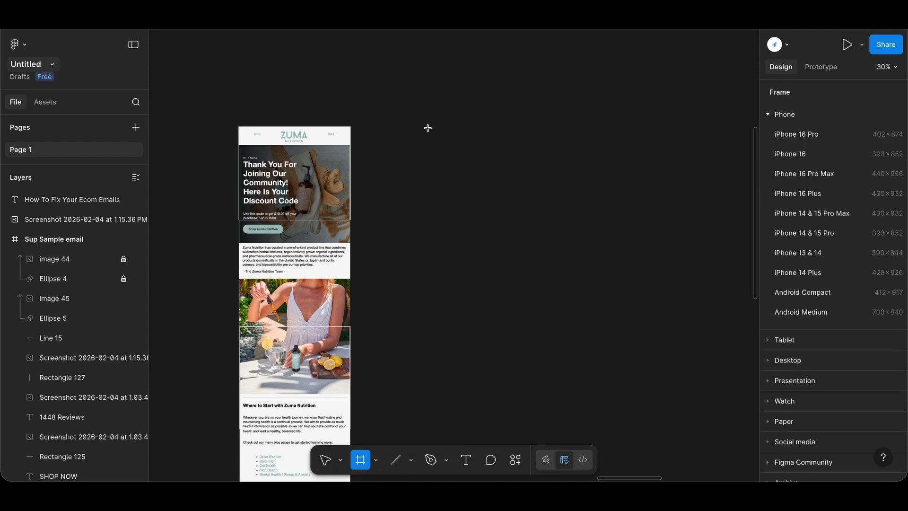
pyautogui.moveTo(428, 127); pyautogui.dragTo(541, 131)
# Step: Set the new frame's width to 600 and stretch it downward into a tall email canvas
pyautogui.click(803, 308)
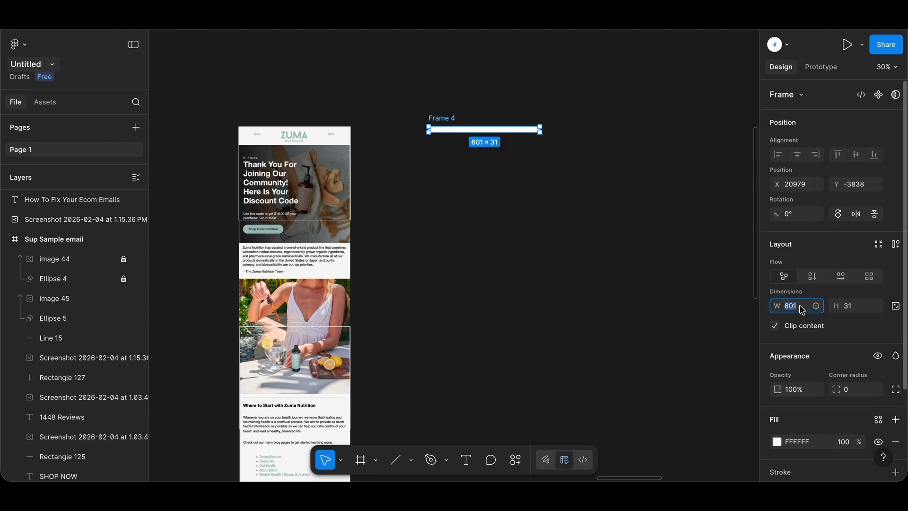
pyautogui.press('BackSpace')
pyautogui.write('0')
pyautogui.press('Return')
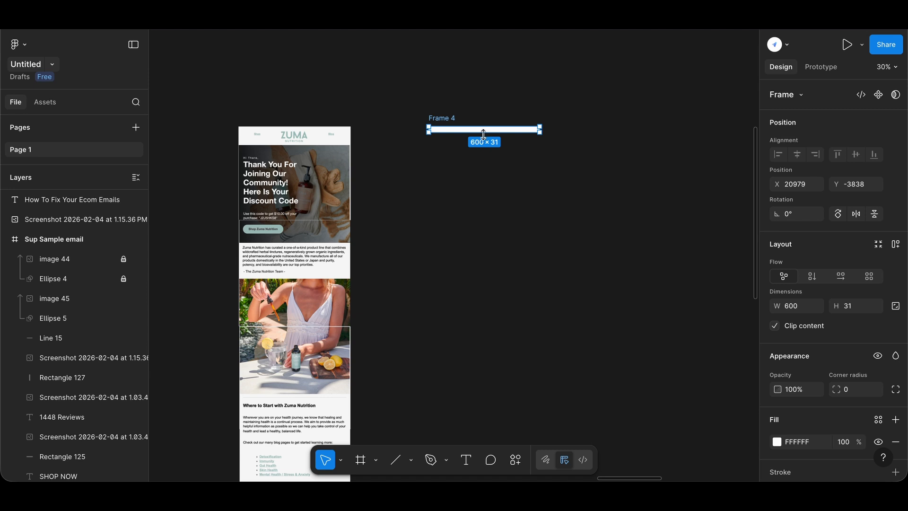
pyautogui.moveTo(483, 133); pyautogui.dragTo(508, 409)
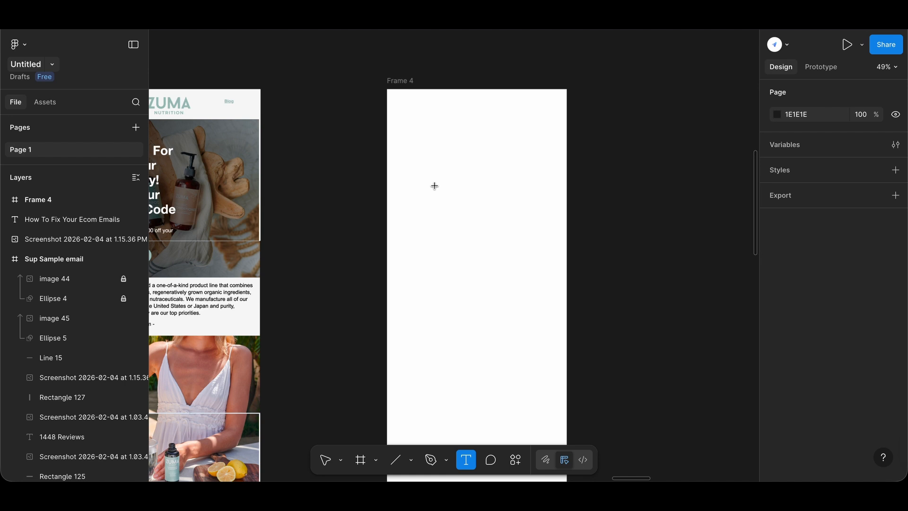
# Step: Add the text WELCOME TO near the frame's upper edge at about Y 47 and center it horizontally
pyautogui.click(462, 103)
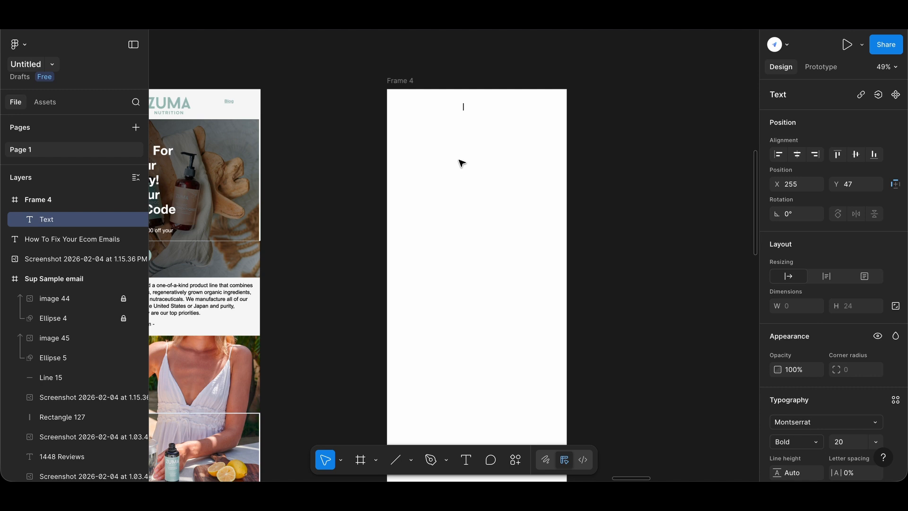
pyautogui.write('WELCOME TO')
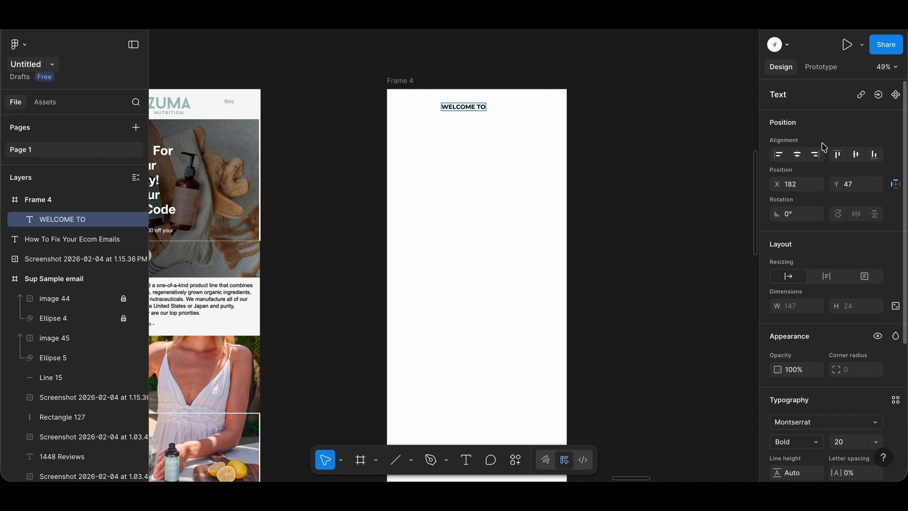
pyautogui.click(797, 155)
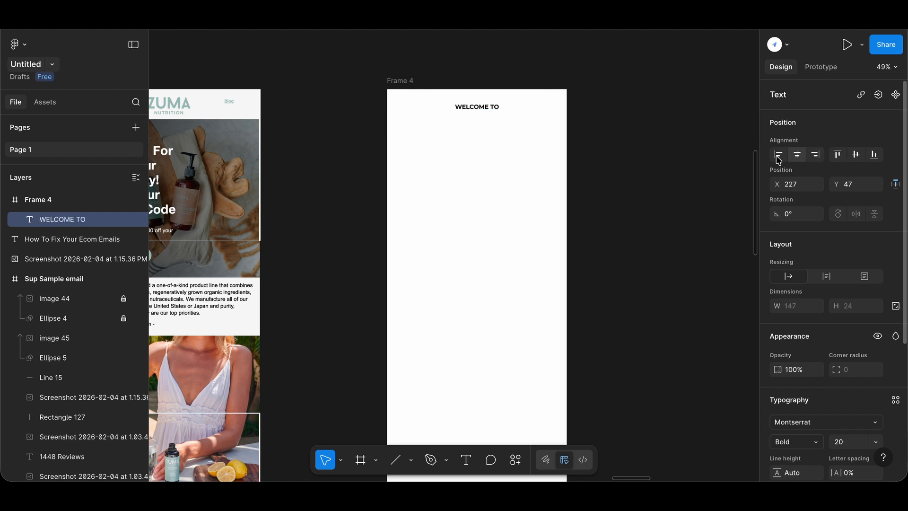
# Step: Duplicate the WELCOME TO text, place the copy below it at about Y 127, and change its wording to LOGO
pyautogui.click(476, 109)
pyautogui.click(555, 115)
pyautogui.hotkey('ctrl', 'd')
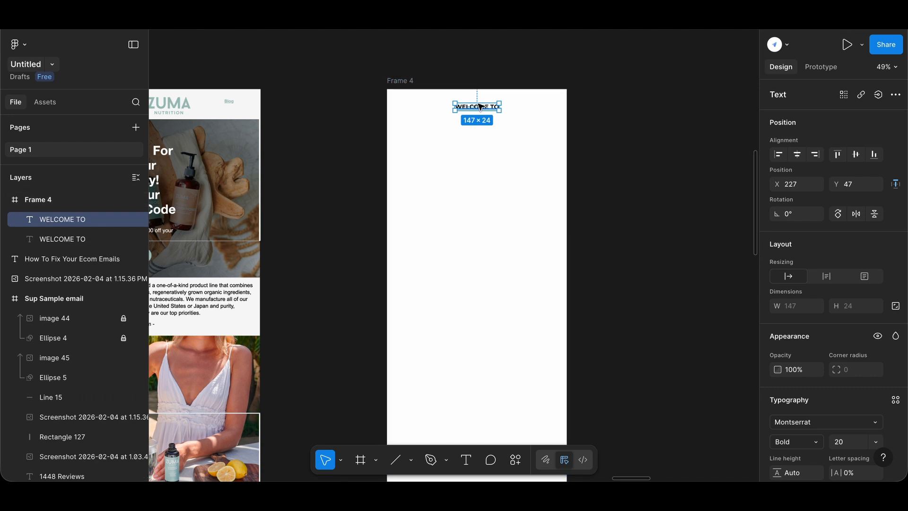
pyautogui.moveTo(477, 107); pyautogui.dragTo(481, 131)
pyautogui.doubleClick(481, 131)
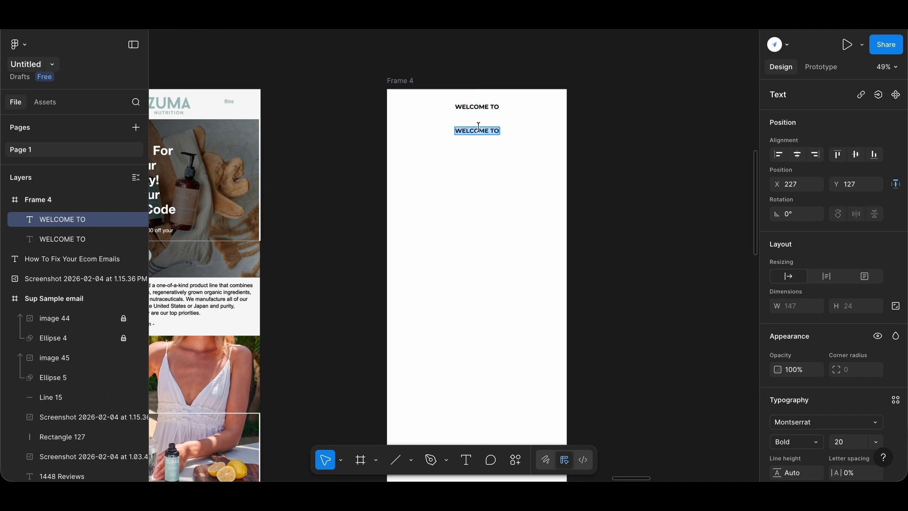
pyautogui.write('LOGO')
pyautogui.press('Escape')
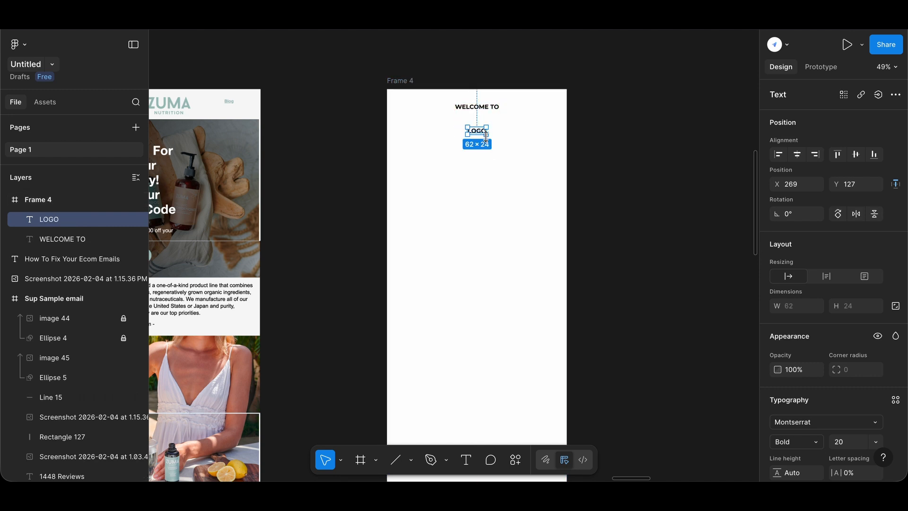
# Step: Duplicate the LOGO text, place the copy below it at about Y 269, and change its wording to TAKE $10 OFF
pyautogui.hotkey('ctrl', 'd')
pyautogui.moveTo(486, 137); pyautogui.dragTo(478, 177)
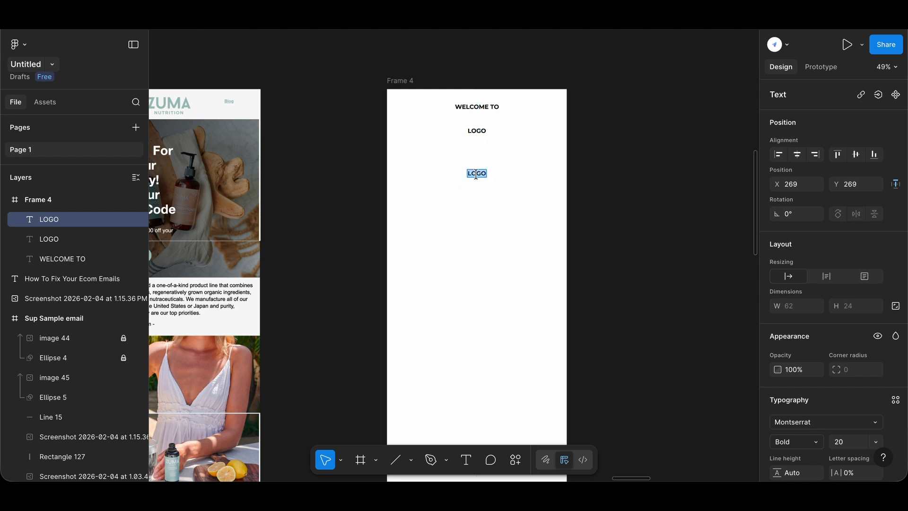
pyautogui.write('TAKE')
pyautogui.press('BackSpace')
pyautogui.write('$10 OFF')
pyautogui.press('Escape')
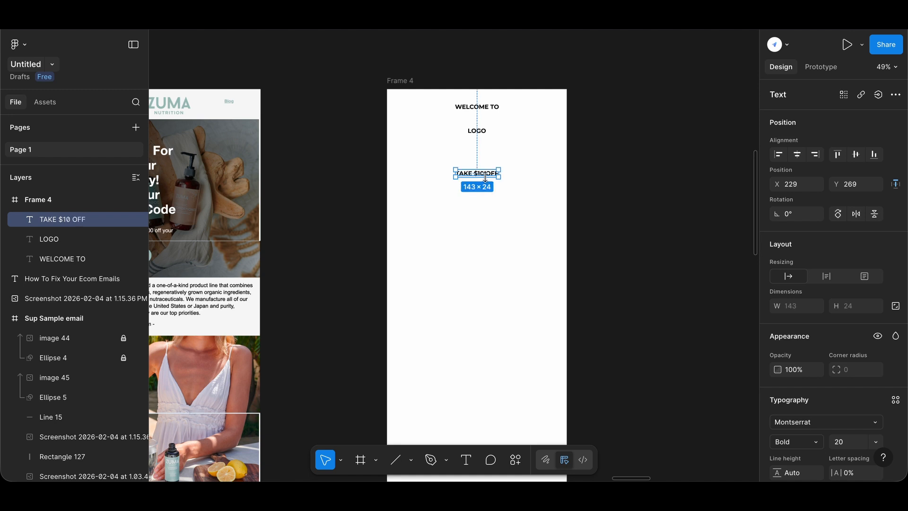
# Step: Duplicate the TAKE $10 OFF text, place the copy just below at about Y 323, and change its wording to CODE
pyautogui.hotkey('ctrl', 'd')
pyautogui.moveTo(484, 174); pyautogui.dragTo(482, 189)
pyautogui.doubleClick(483, 188)
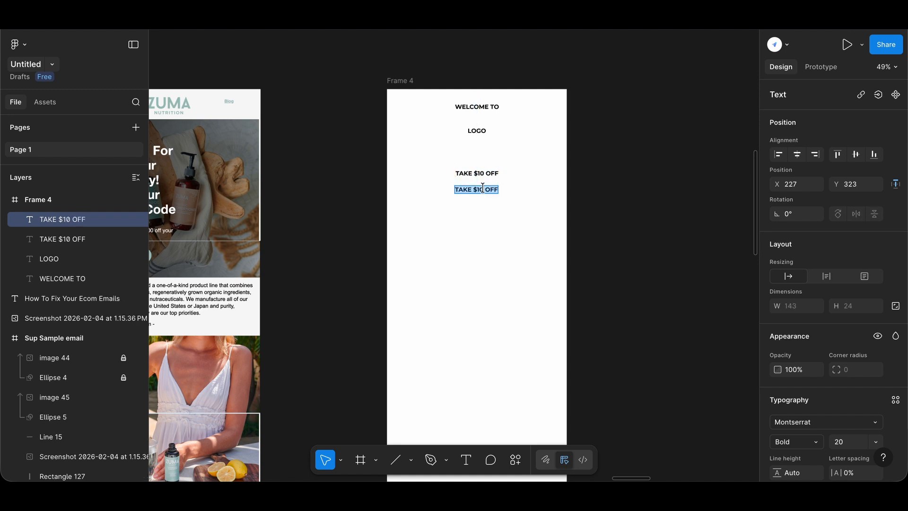
pyautogui.write('CODE')
pyautogui.press('Escape')
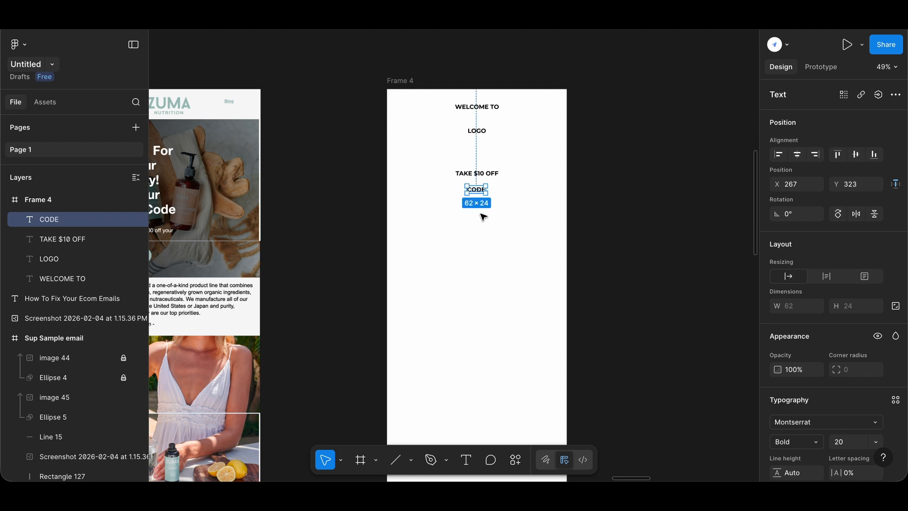
# Step: Duplicate the CODE text, place the copy below it at about Y 465, and change its wording to SHOP NOW
pyautogui.hotkey('ctrl', 'd')
pyautogui.moveTo(477, 189); pyautogui.dragTo(476, 232)
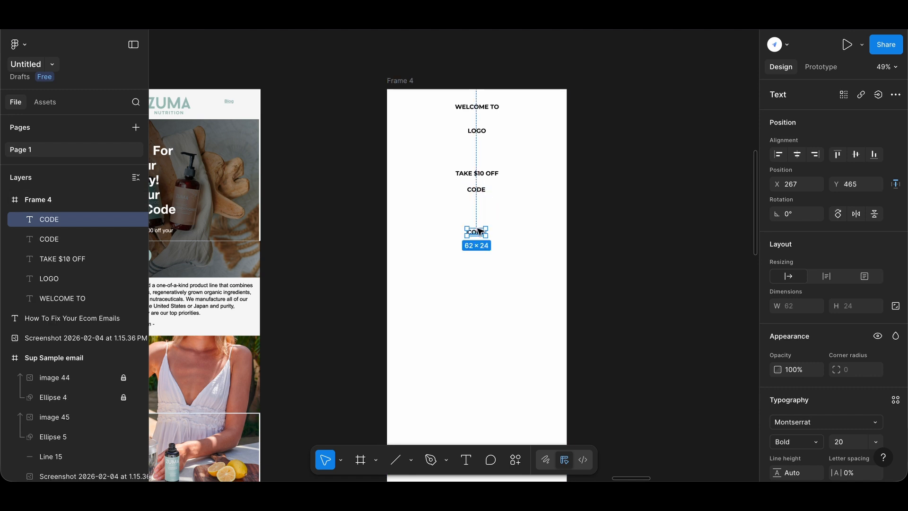
pyautogui.doubleClick(476, 230)
pyautogui.write('SHOP NOW')
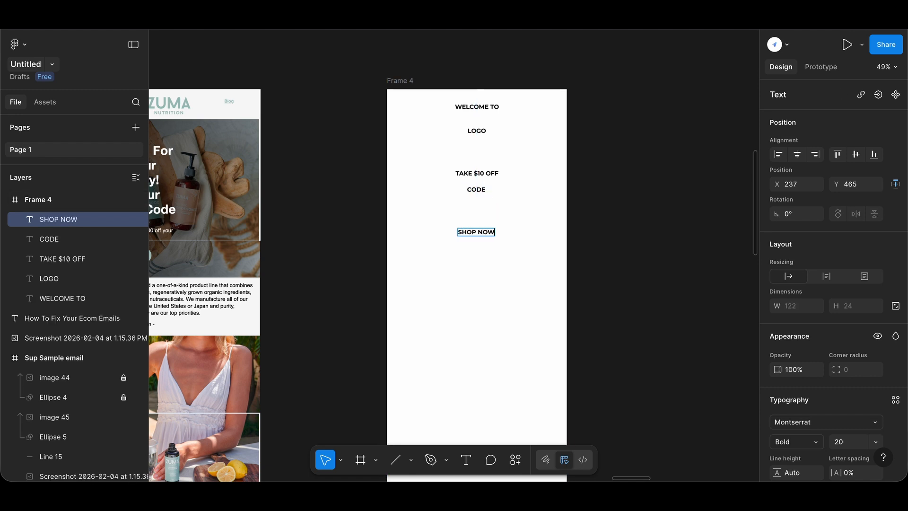
pyautogui.press('Escape')
pyautogui.click(513, 243)
pyautogui.moveTo(381, 62); pyautogui.dragTo(607, 349)
pyautogui.click(600, 349)
# Step: Duplicate the SHOP NOW text, place the copy well below it at about Y 770, and change its wording to HEADLINE
pyautogui.scroll(-3, 506, 330)
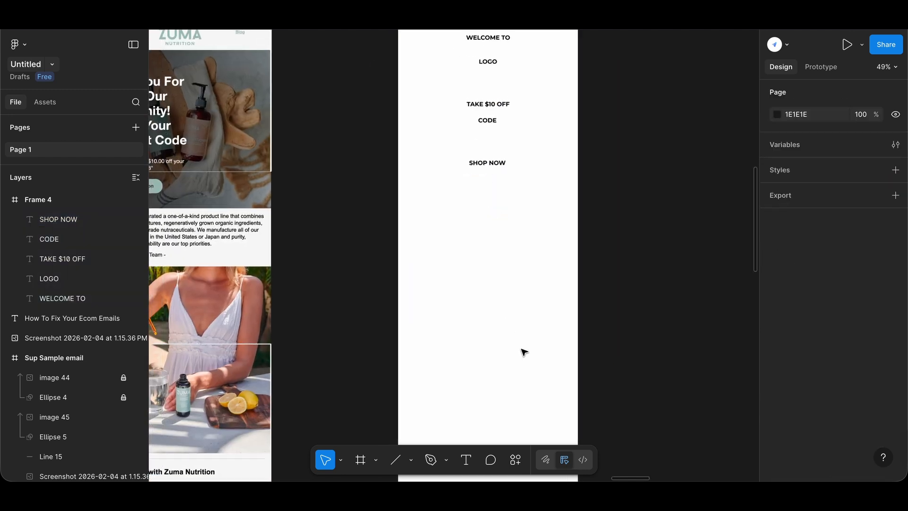
pyautogui.moveTo(496, 162); pyautogui.dragTo(490, 255)
pyautogui.press('alt')
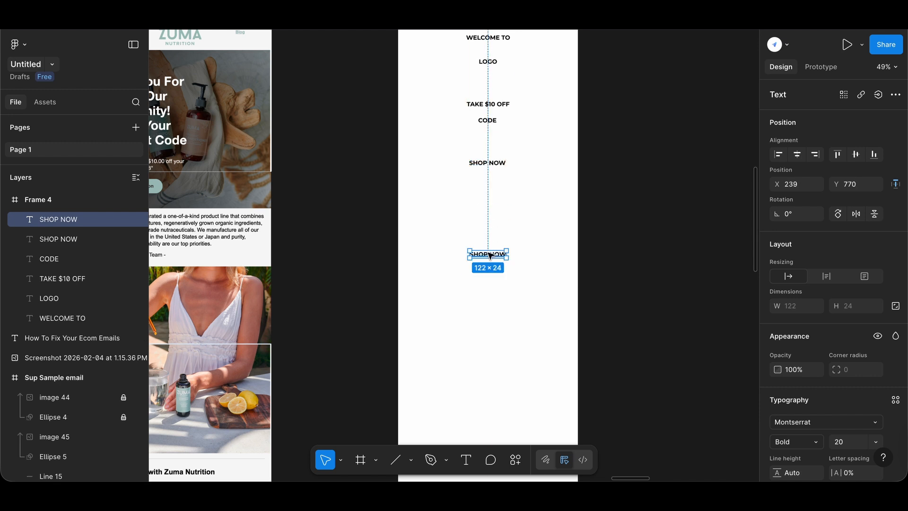
pyautogui.doubleClick(488, 253)
pyautogui.write('HEADLINE')
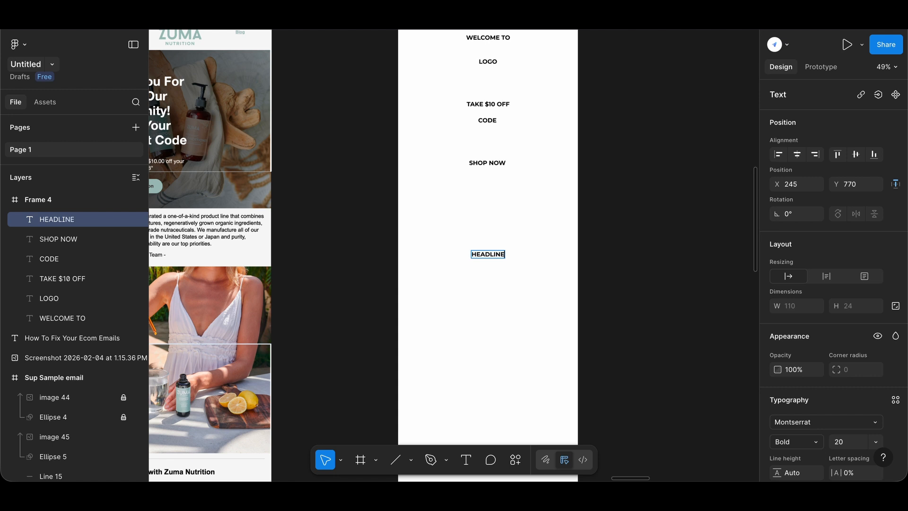
pyautogui.press('Escape')
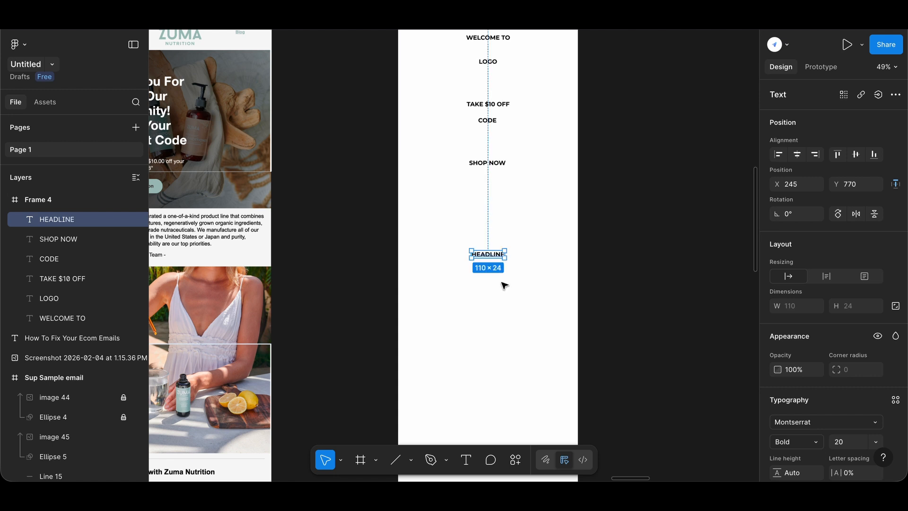
# Step: Duplicate the HEADLINE text, place the copy below it at about Y 873, and change its wording to EXPLAINER 1
pyautogui.press('alt')
pyautogui.moveTo(494, 255); pyautogui.dragTo(492, 285)
pyautogui.doubleClick(491, 285)
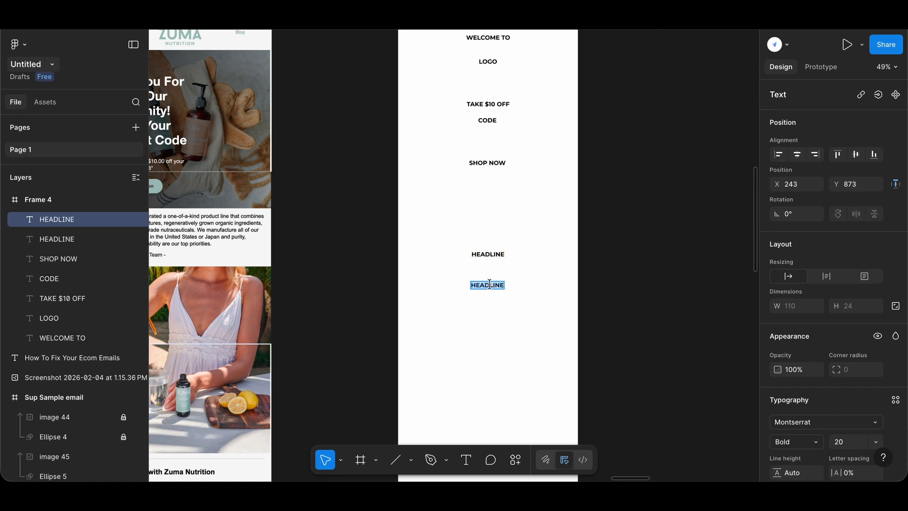
pyautogui.write('EXPLAINER')
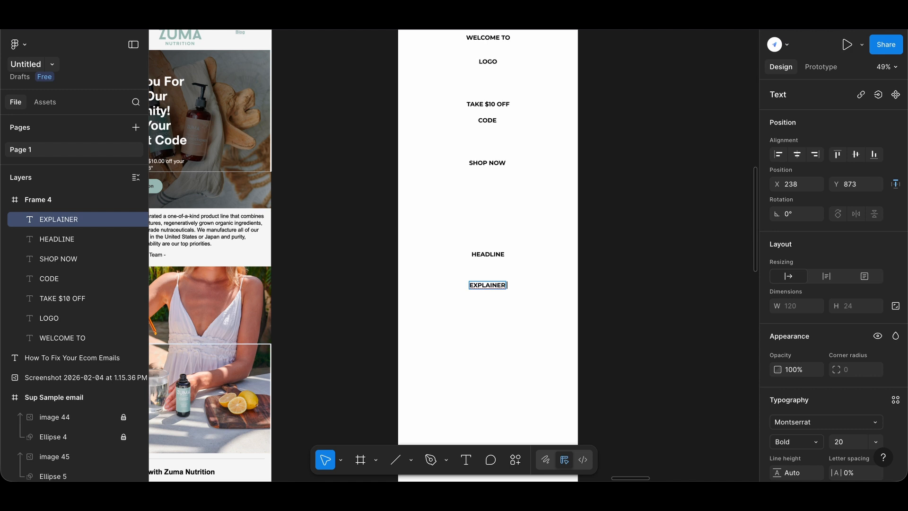
pyautogui.write(' 1')
pyautogui.press('Escape')
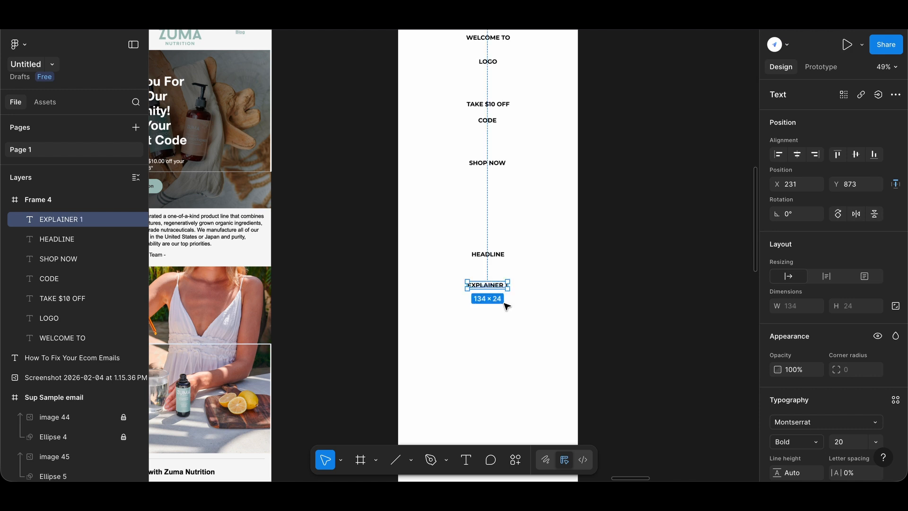
# Step: Duplicate the EXPLAINER 1 text, place the copy below it at about Y 1015, and change its wording to EXPLAINER 2
pyautogui.hotkey('ctrl', 'd')
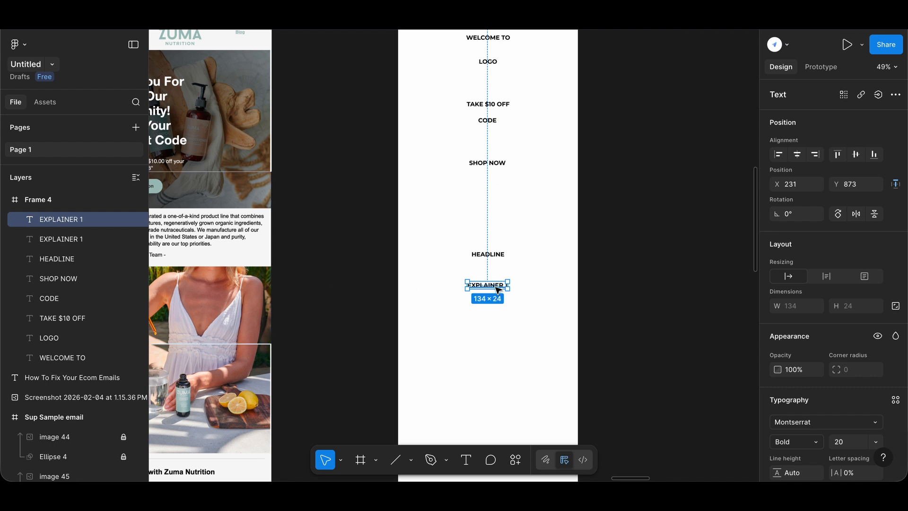
pyautogui.moveTo(495, 287); pyautogui.dragTo(498, 333)
pyautogui.doubleClick(495, 329)
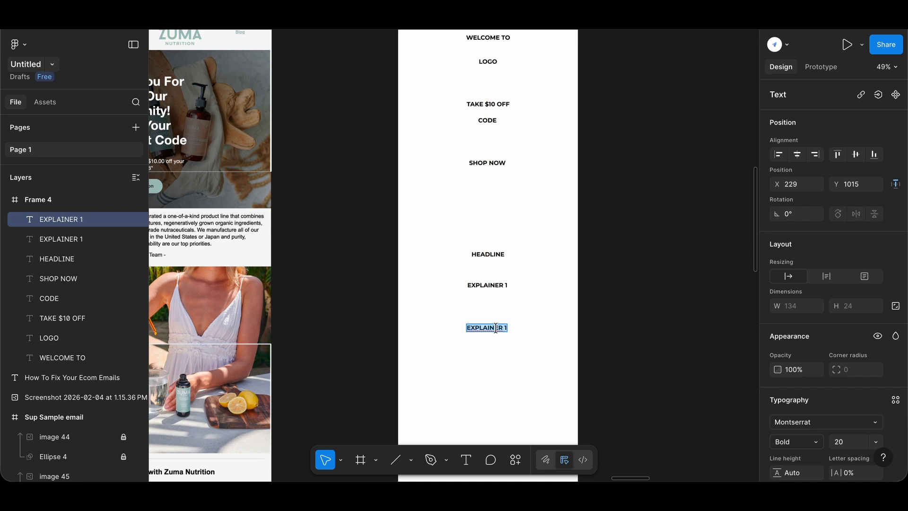
pyautogui.write('ExPLAINER 2')
pyautogui.rightClick(478, 328)
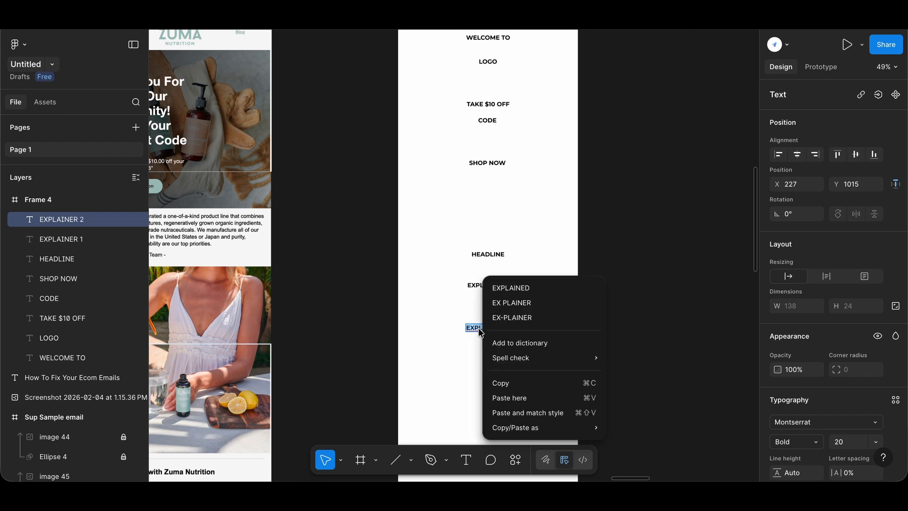
pyautogui.press('Escape')
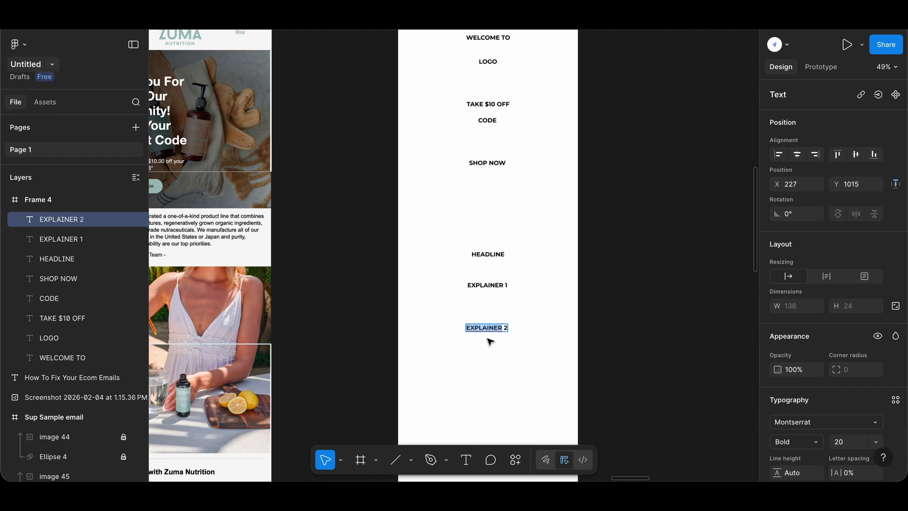
pyautogui.press('Escape')
# Step: Center the EXPLAINER 2, EXPLAINER 1 and HEADLINE texts horizontally in the frame
pyautogui.click(803, 155)
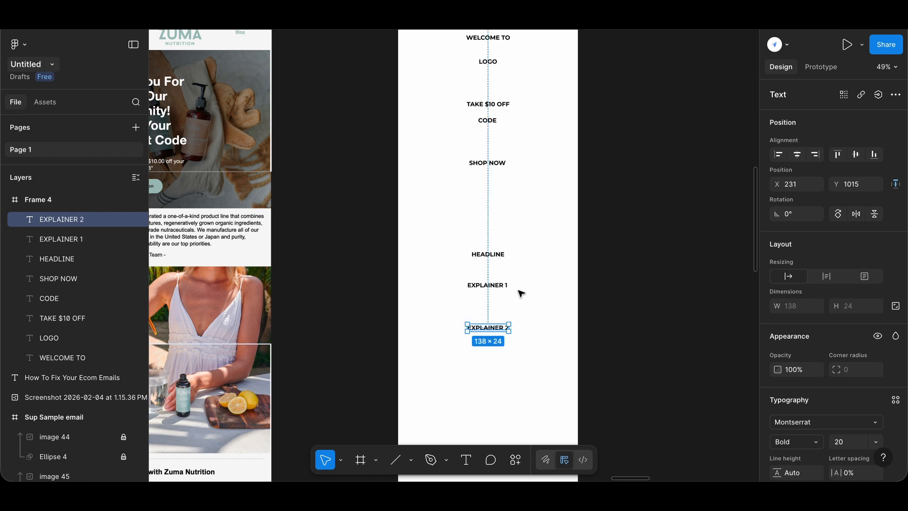
pyautogui.press('Tab')
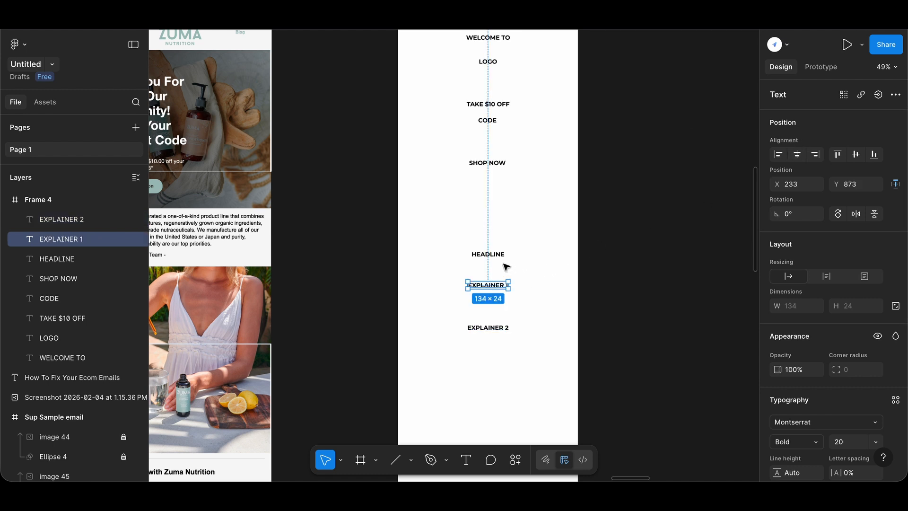
pyautogui.press('Tab')
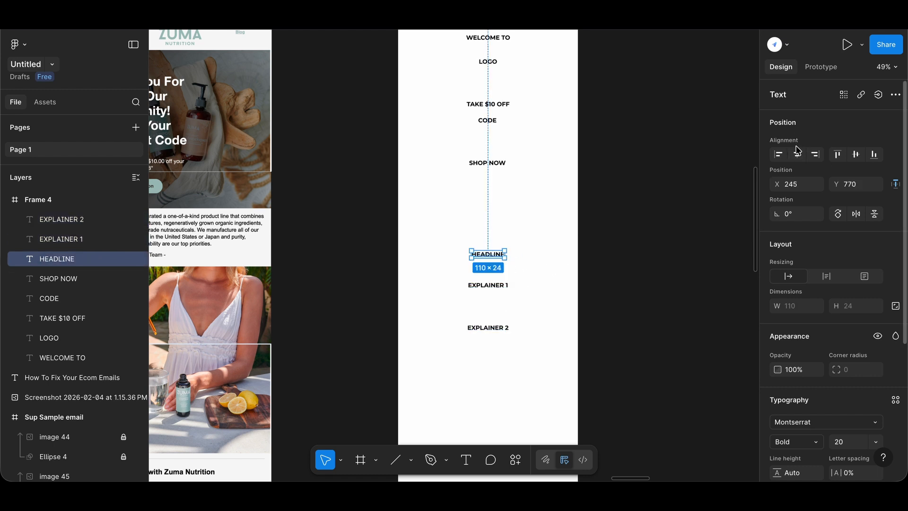
# Step: Extend the EXPLAINER 2 text so that it reads EXPLAINER 2 + Reminder of CODE
pyautogui.doubleClick(492, 329)
pyautogui.click(498, 328)
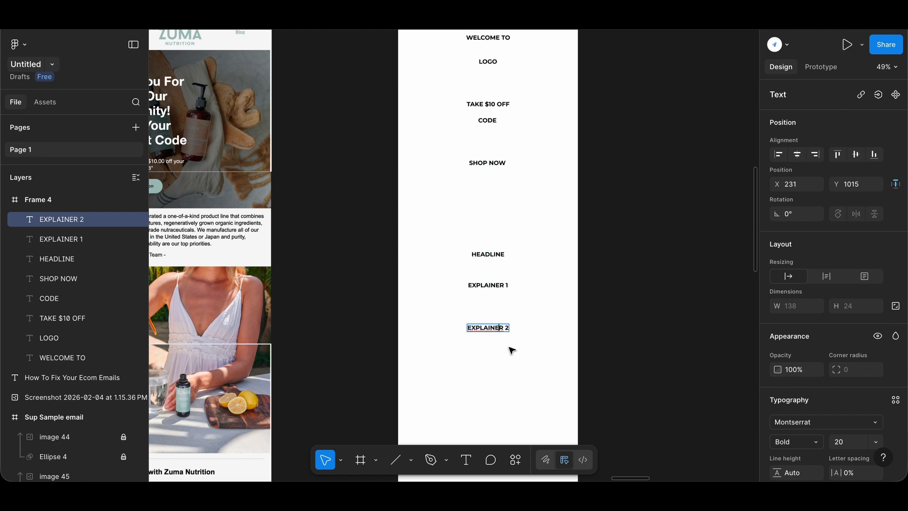
pyautogui.write('+ Reminder of CODE')
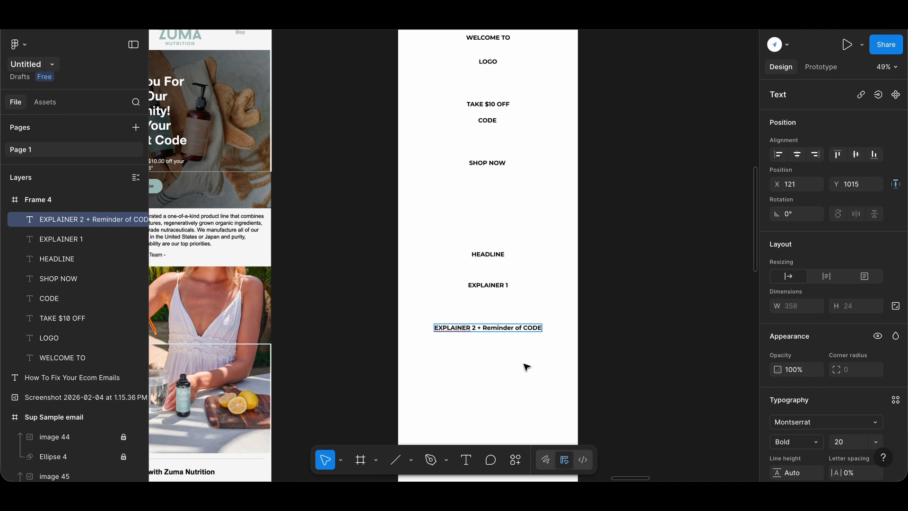
pyautogui.press('Escape')
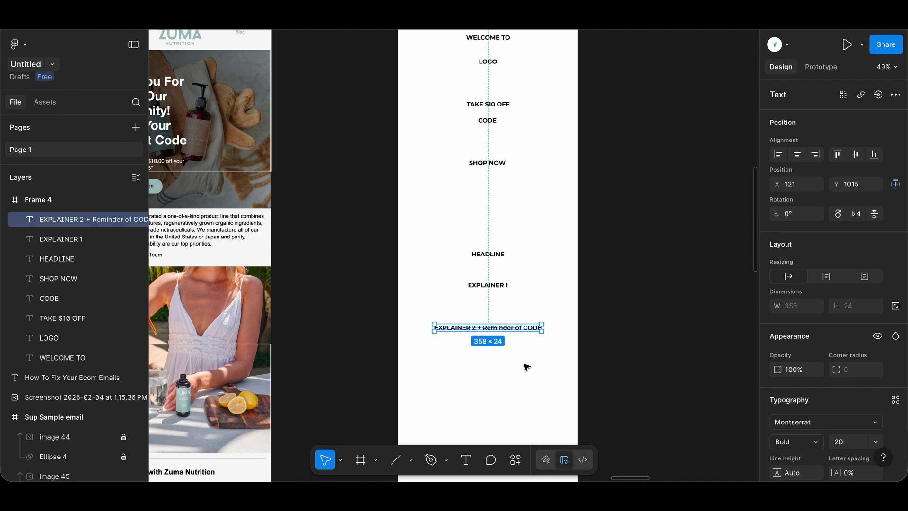
# Step: Duplicate the SHOP NOW text and place the copy below the EXPLAINER 2 line at about Y 1157
pyautogui.click(492, 166)
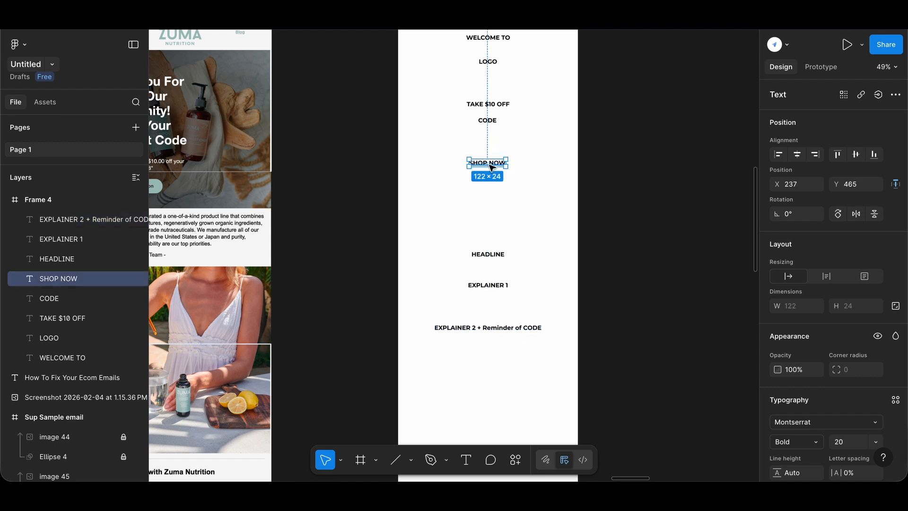
pyautogui.hotkey('ctrl', 'd')
pyautogui.moveTo(492, 166); pyautogui.dragTo(492, 373)
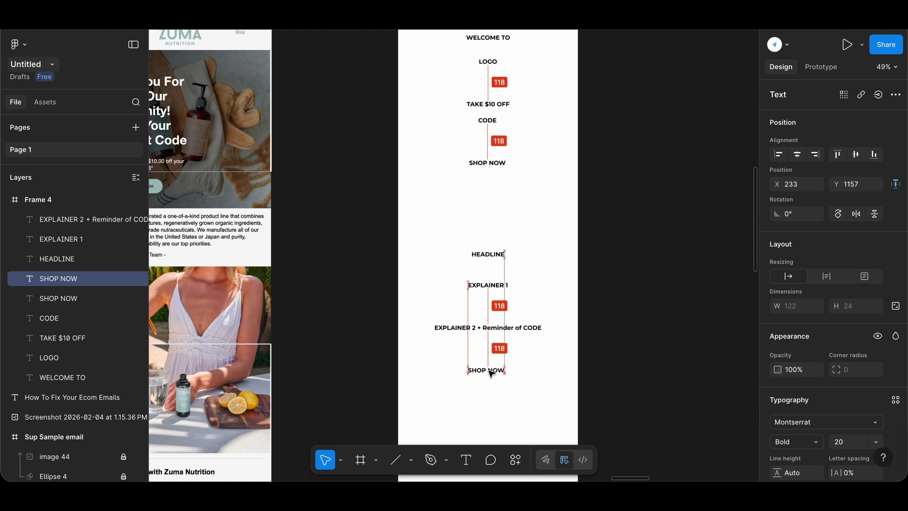
pyautogui.scroll(-3, 492, 374)
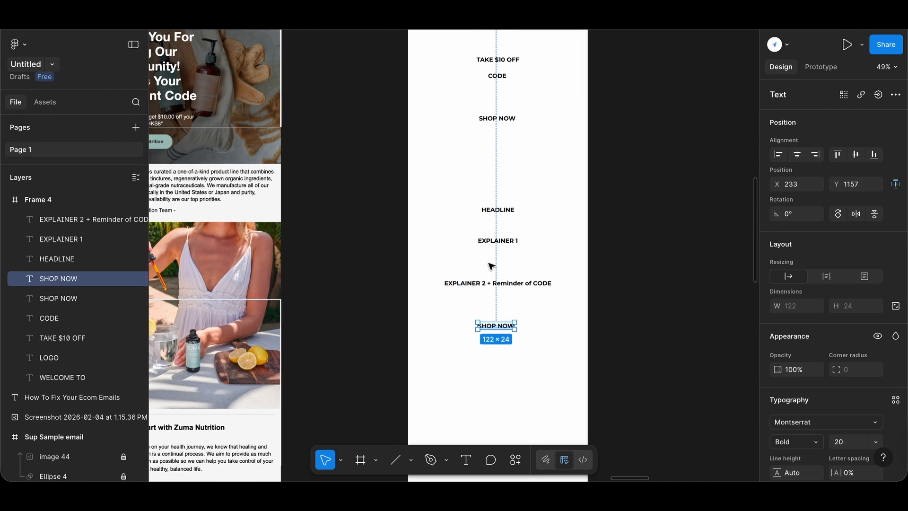
# Step: Draw a horizontal divider line 600 wide across the frame below the lower SHOP NOW text
pyautogui.click(481, 334)
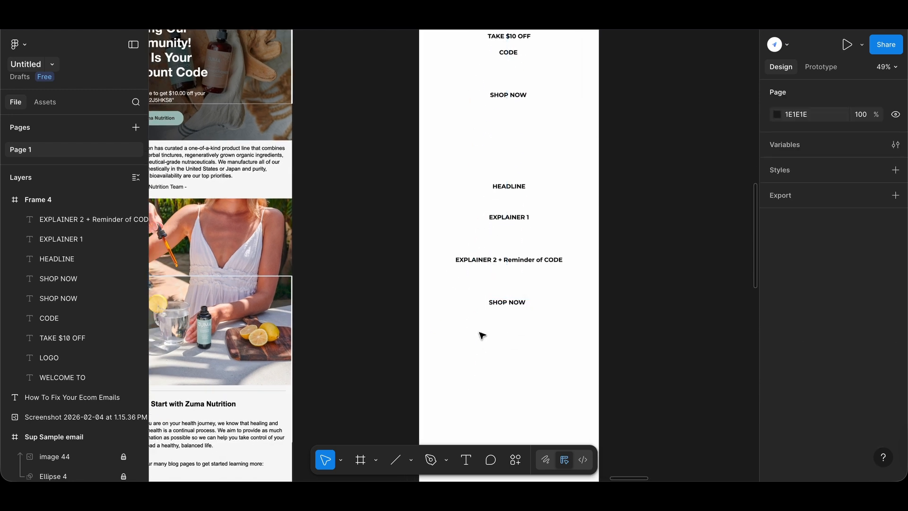
pyautogui.click(395, 460)
pyautogui.moveTo(422, 332)
pyautogui.mouseDown()
pyautogui.moveTo(599, 327)
pyautogui.moveTo(592, 332)
pyautogui.mouseUp()
# Step: Duplicate the divider line and position the two lines just above HEADLINE and a little below the lower SHOP NOW
pyautogui.press('super+d')
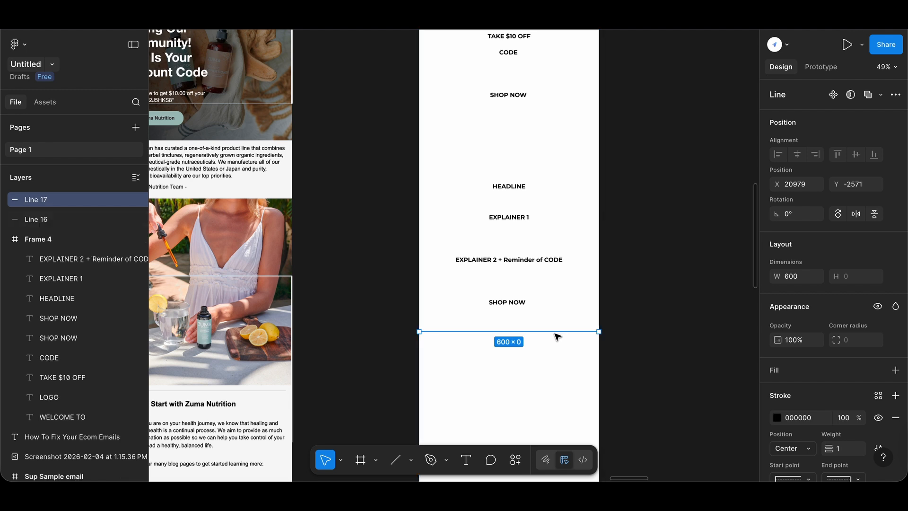
pyautogui.moveTo(554, 334); pyautogui.dragTo(537, 351)
pyautogui.click(567, 248)
pyautogui.click(596, 296)
pyautogui.moveTo(681, 283); pyautogui.dragTo(551, 219)
pyautogui.click(551, 219)
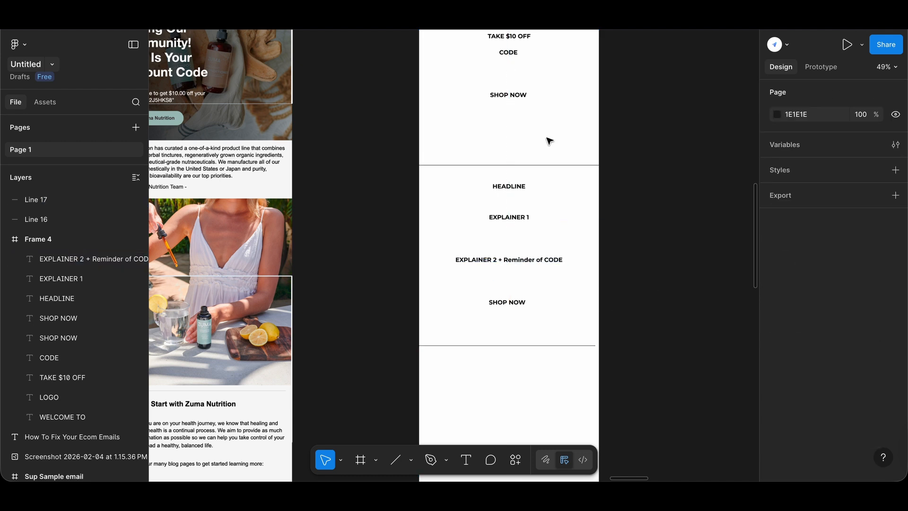
# Step: Duplicate the lower SHOP NOW text, place the copy under the divider at about Y 1402, and change its wording to BEST SELLERS
pyautogui.scroll(-3, 547, 364)
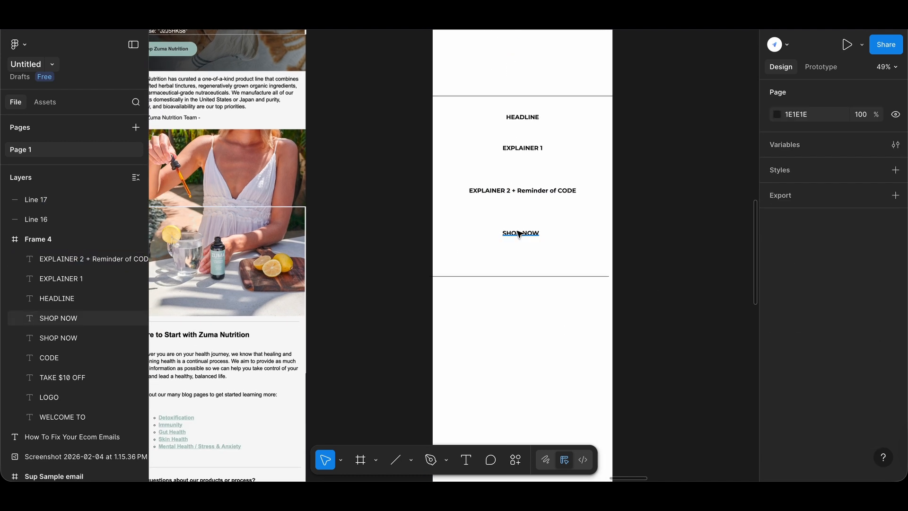
pyautogui.moveTo(520, 234); pyautogui.dragTo(515, 312)
pyautogui.doubleClick(515, 306)
pyautogui.write('BE')
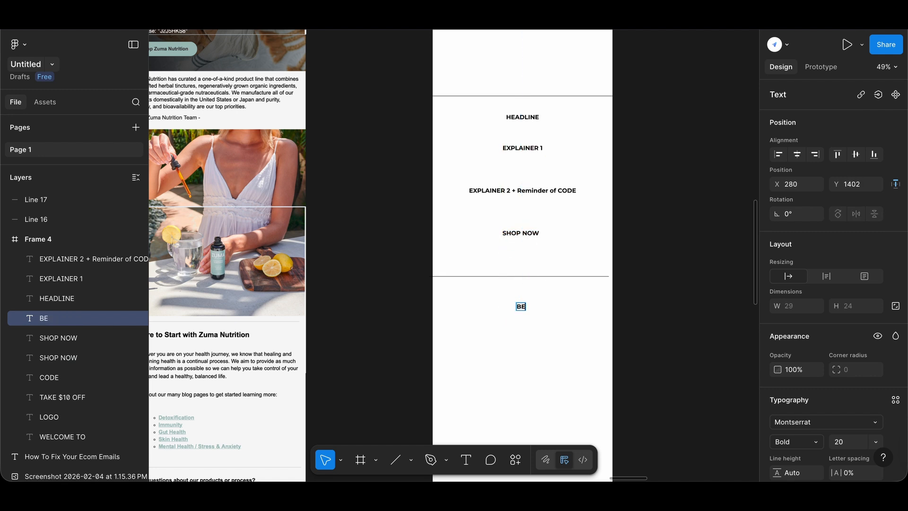
pyautogui.write('ST SELLERS HER')
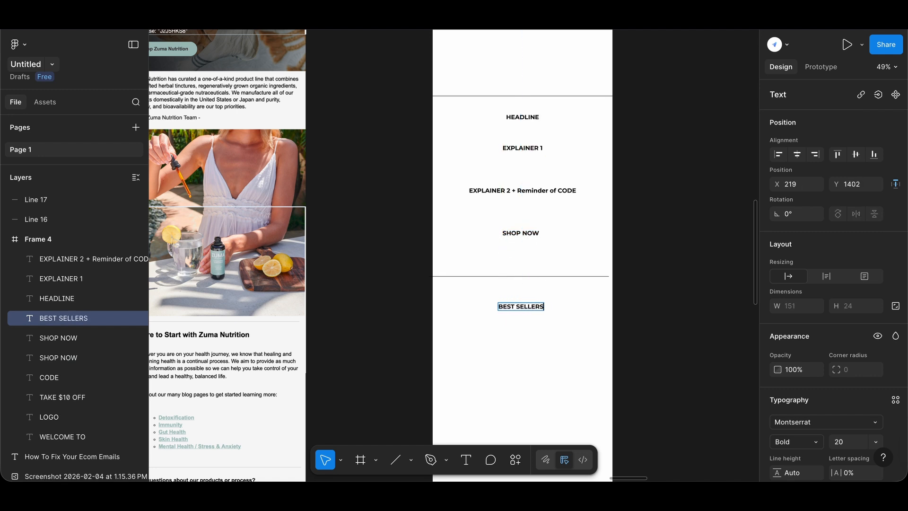
pyautogui.press('BackSpace')
pyautogui.press('BackSpace')
pyautogui.press('BackSpace')
pyautogui.press('BackSpace')
pyautogui.press('Escape')
# Step: Center the BEST SELLERS text horizontally in the frame
pyautogui.scroll(3, 269, 320)
pyautogui.hscroll(-2, 268, 319)
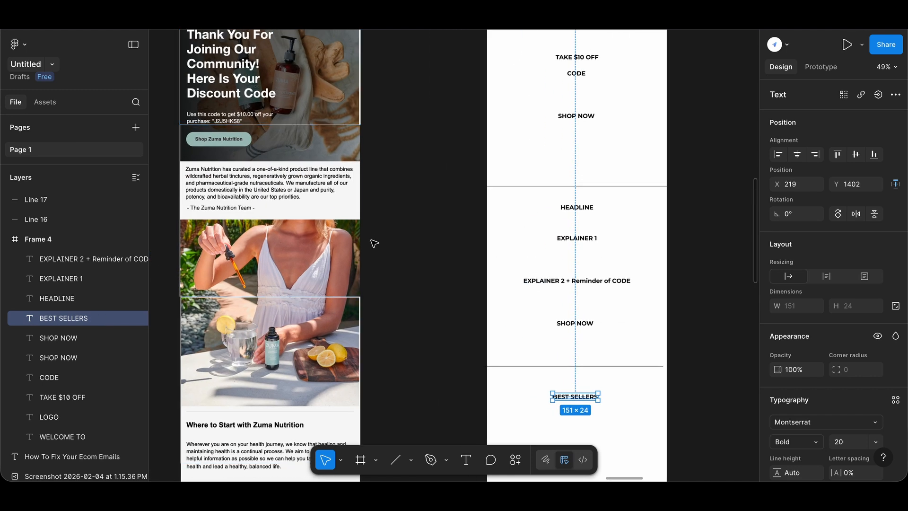
pyautogui.scroll(-4, 374, 244)
pyautogui.hscroll(1, 374, 243)
pyautogui.click(796, 154)
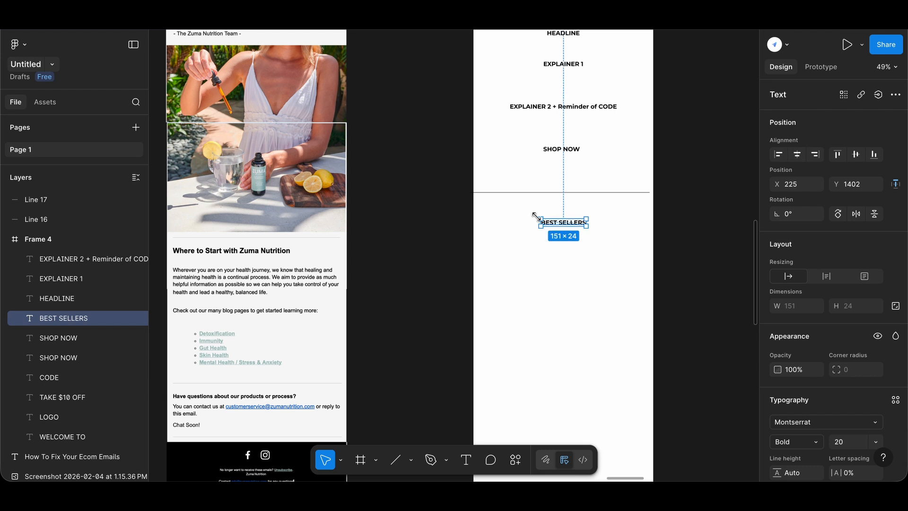
pyautogui.moveTo(567, 230)
pyautogui.mouseDown()
pyautogui.moveTo(535, 293)
pyautogui.moveTo(526, 291)
pyautogui.moveTo(566, 229)
pyautogui.mouseUp()
pyautogui.click(581, 266)
# Step: Duplicate the BEST SELLERS text, place the copy below and to its left at about X 58, Y 1635, and change its wording to PRODUCT 1
pyautogui.click(573, 222)
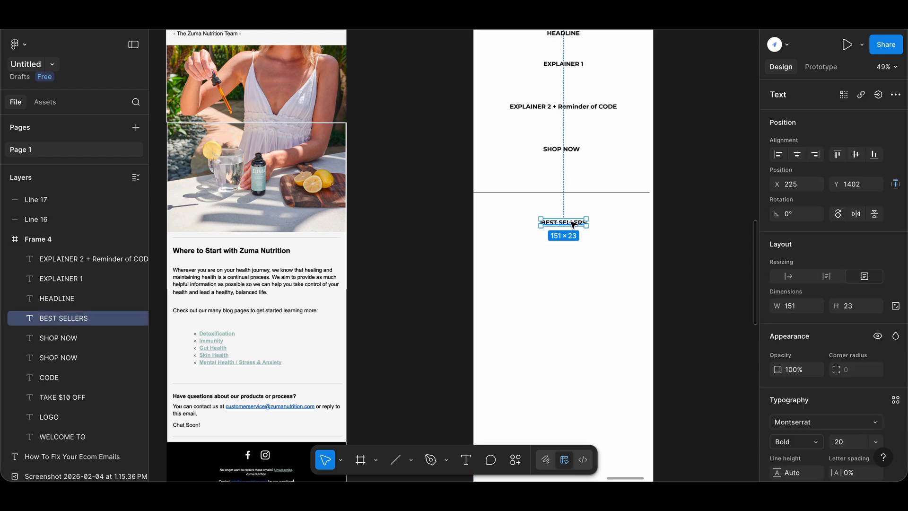
pyautogui.press('super+d')
pyautogui.moveTo(573, 223); pyautogui.dragTo(520, 293)
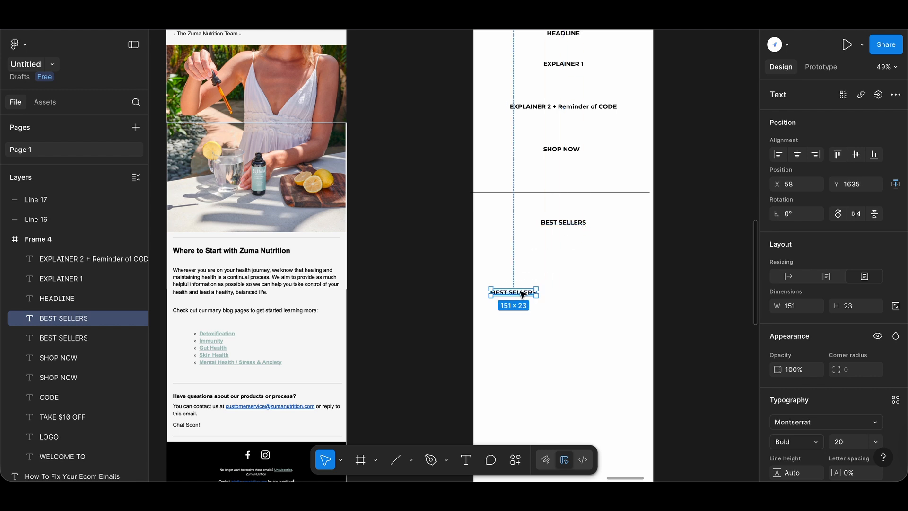
pyautogui.doubleClick(520, 291)
pyautogui.write('PRODUCT')
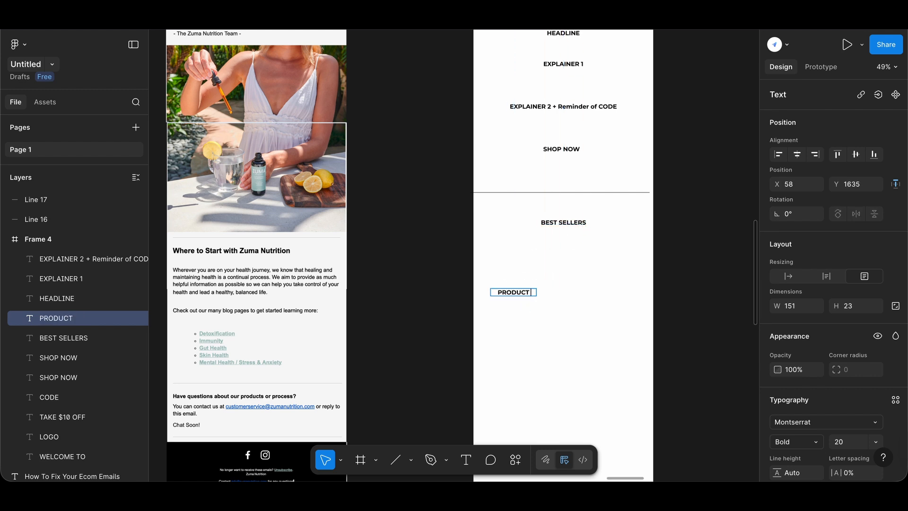
pyautogui.write(' 1')
pyautogui.press('Escape')
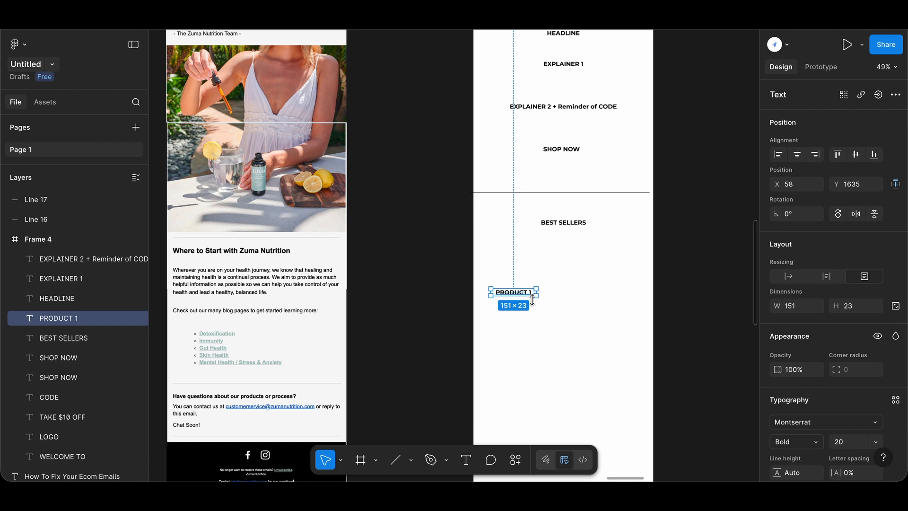
# Step: Duplicate the PRODUCT 1 text, change the copy's wording to PRODUCT 2, and place it below and to the right at about X 376, Y 1874
pyautogui.press('super+d')
pyautogui.scroll(-2, 527, 296)
pyautogui.hscroll(2, 525, 293)
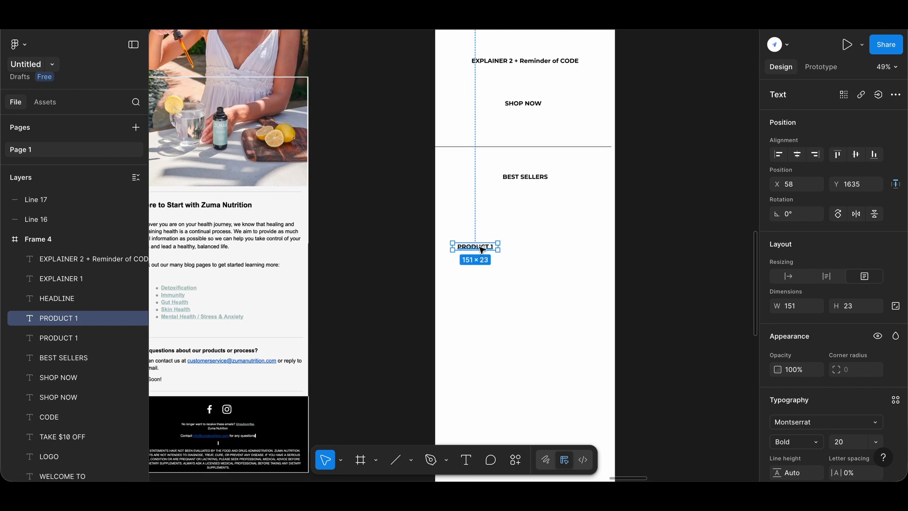
pyautogui.moveTo(482, 246); pyautogui.dragTo(576, 330)
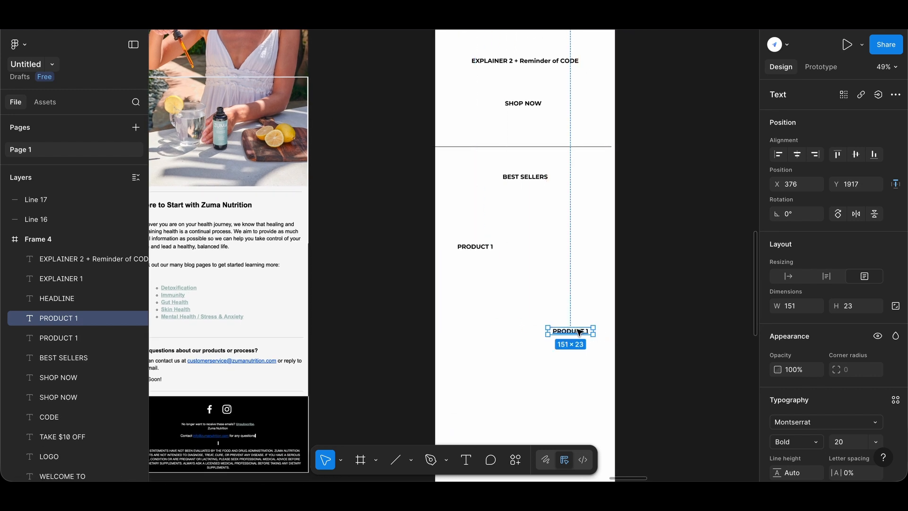
pyautogui.write('PRO')
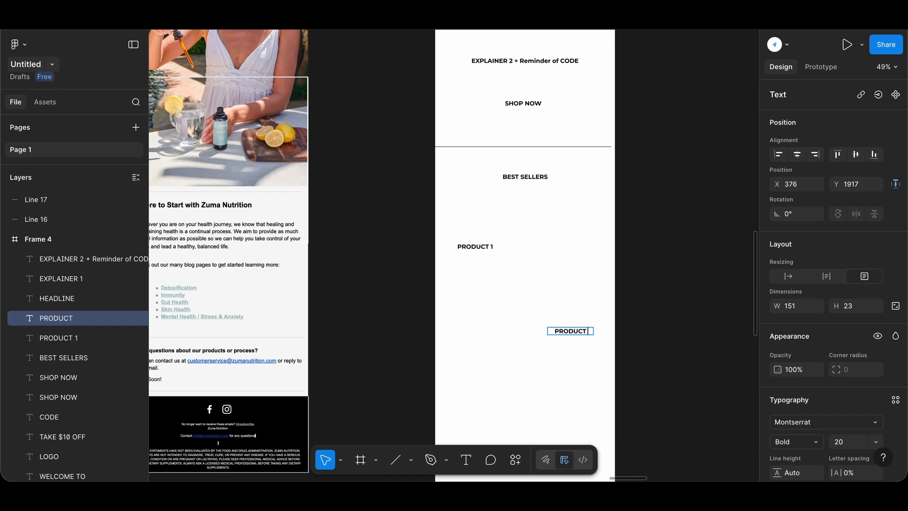
pyautogui.click(551, 374)
pyautogui.moveTo(572, 330); pyautogui.dragTo(572, 318)
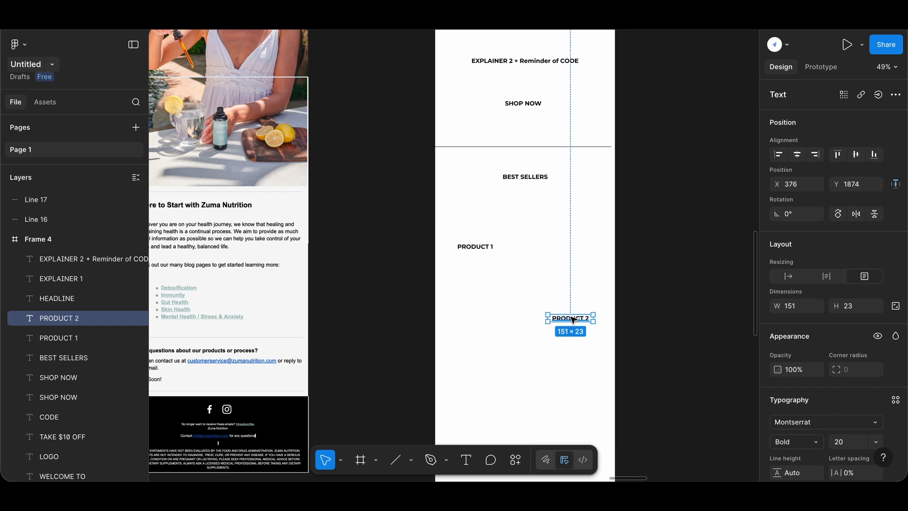
# Step: Duplicate the PRODUCT 2 text and place the copy below it, near the frame's middle, at about X 225, Y 2212
pyautogui.scroll(-5, 573, 318)
pyautogui.hscroll(-3, 365, 209)
pyautogui.scroll(1, 365, 209)
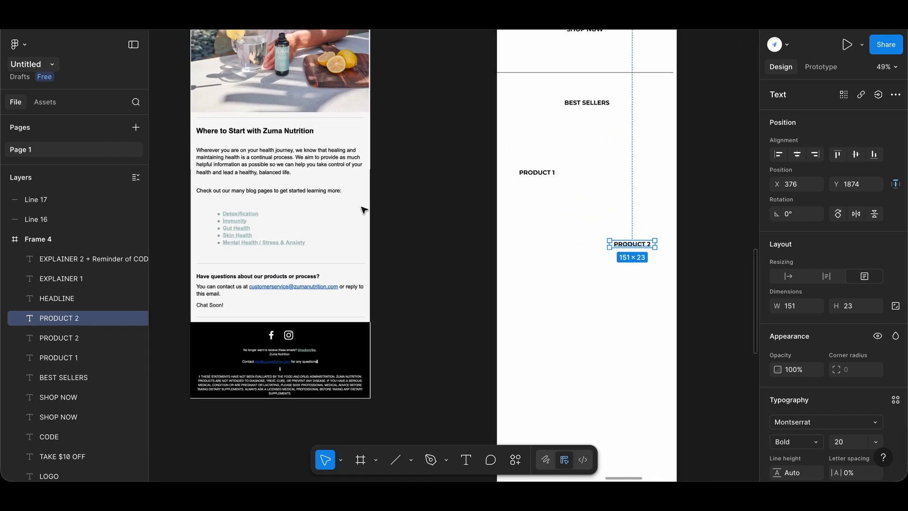
pyautogui.scroll(-5, 495, 239)
pyautogui.hscroll(4, 495, 239)
pyautogui.moveTo(550, 140); pyautogui.dragTo(505, 243)
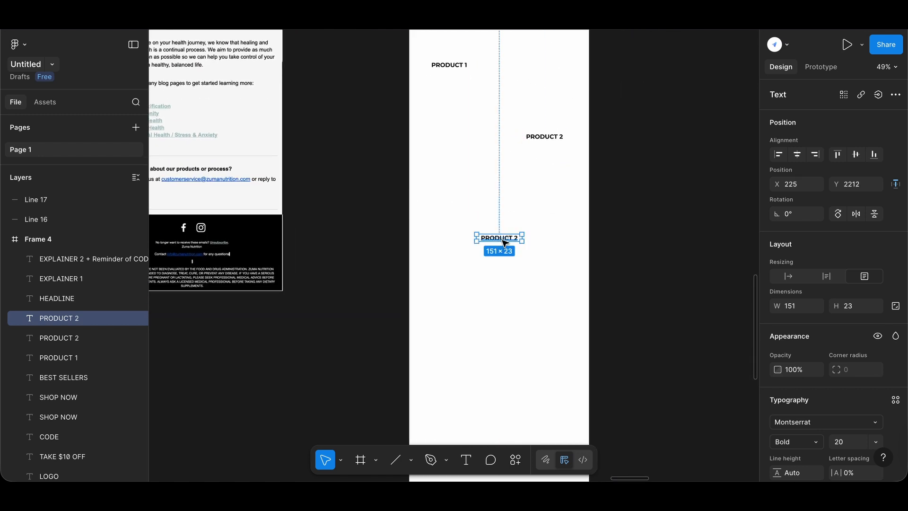
# Step: Change the copy's wording to START WITH ZUMA and fit it on one line, about 252 wide and centered horizontally in the frame
pyautogui.doubleClick(505, 243)
pyautogui.write('WH')
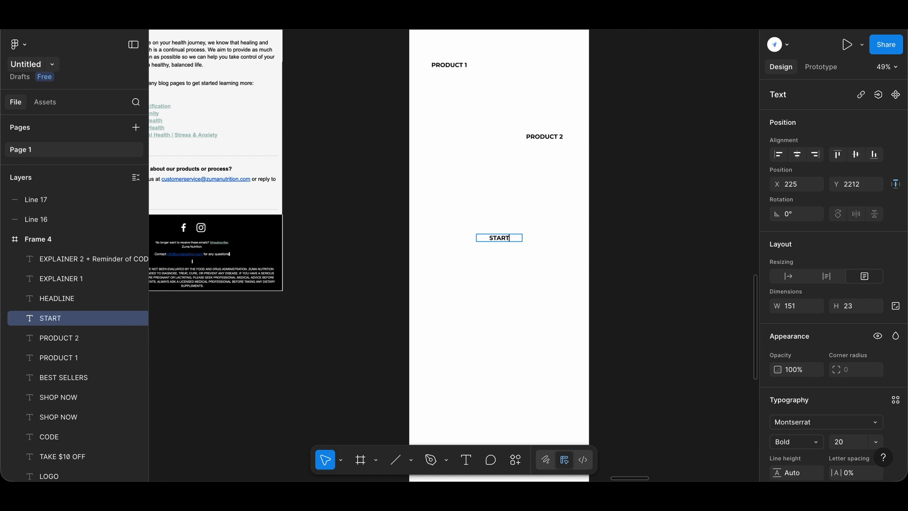
pyautogui.write('START WITH ZUMA')
pyautogui.click(515, 256)
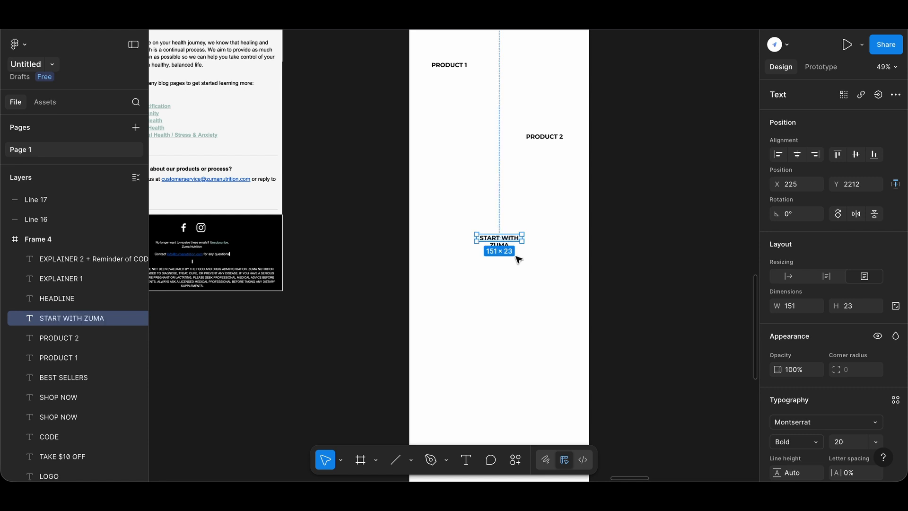
pyautogui.moveTo(523, 238); pyautogui.dragTo(548, 237)
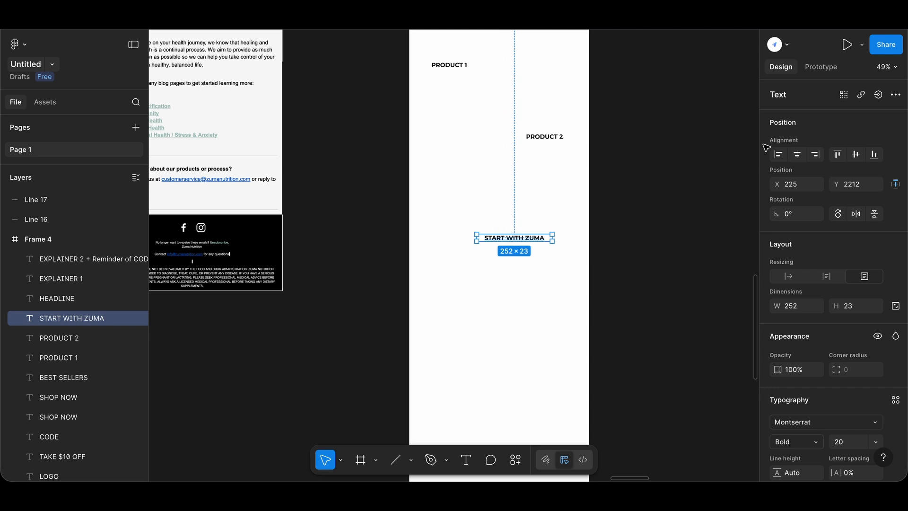
pyautogui.click(798, 155)
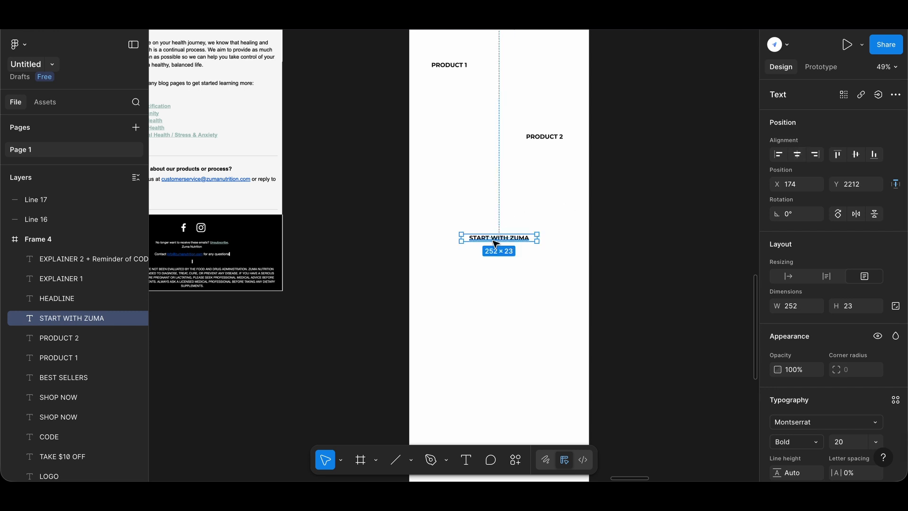
# Step: Duplicate the START WITH ZUMA text and place the copy directly below it at about Y 2344
pyautogui.moveTo(499, 238)
pyautogui.mouseDown()
pyautogui.moveTo(492, 286)
pyautogui.moveTo(506, 243)
pyautogui.moveTo(508, 251)
pyautogui.mouseUp()
pyautogui.hotkey('ctrl', 'd')
pyautogui.click(506, 284)
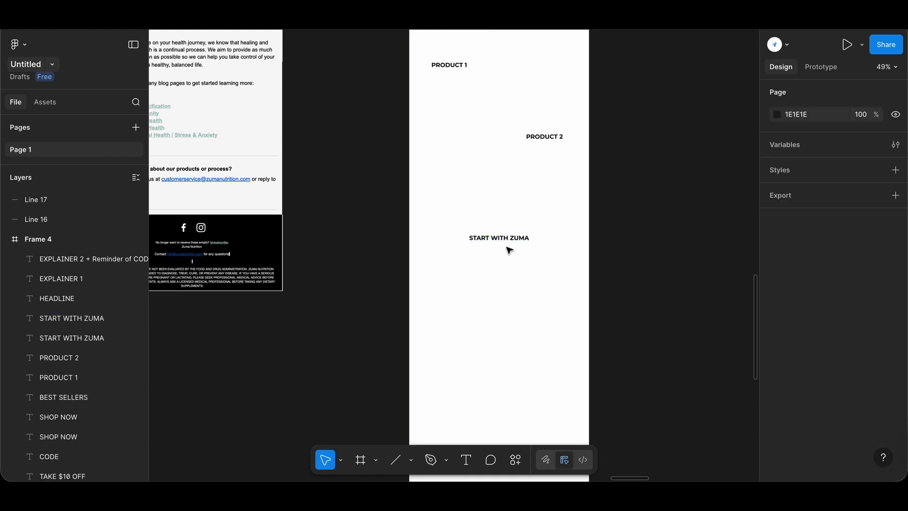
pyautogui.click(514, 239)
pyautogui.moveTo(514, 240); pyautogui.dragTo(511, 278)
# Step: Change the copy's wording to SUPPORTING HEADLINE and fit it on one line, about 299 wide and centered horizontally in the frame
pyautogui.doubleClick(511, 277)
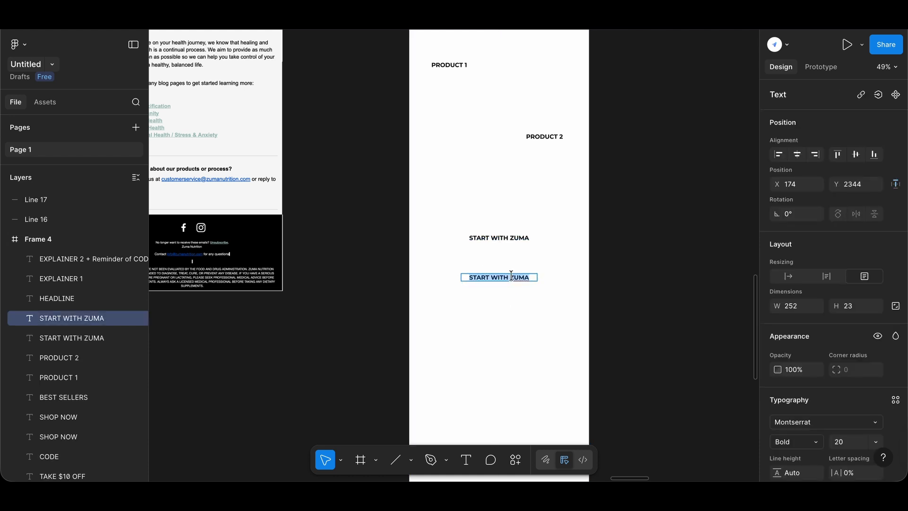
pyautogui.write('SUPPORT')
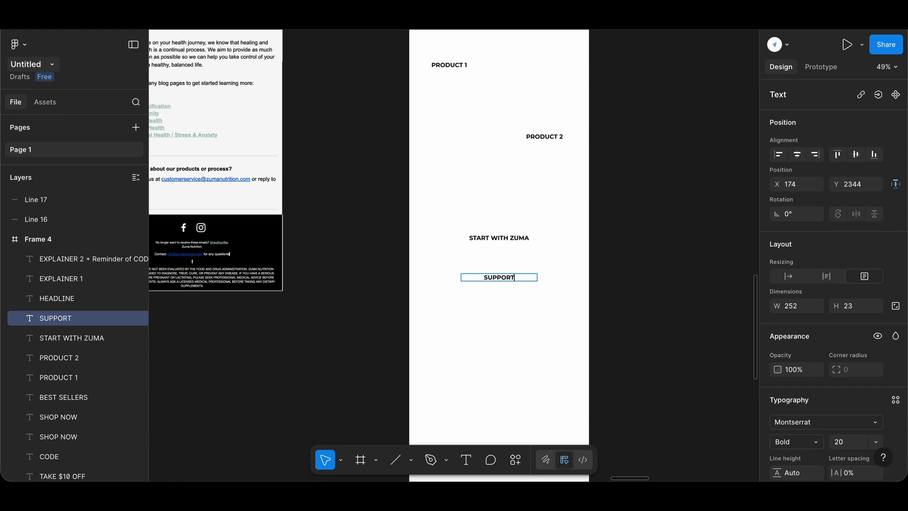
pyautogui.write('ING HEADLINE')
pyautogui.press('Escape')
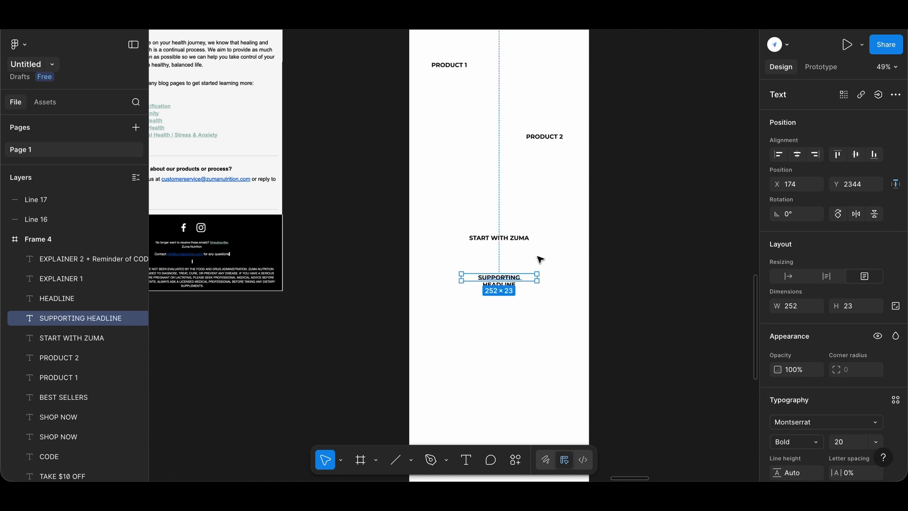
pyautogui.moveTo(538, 275); pyautogui.dragTo(548, 275)
pyautogui.click(797, 155)
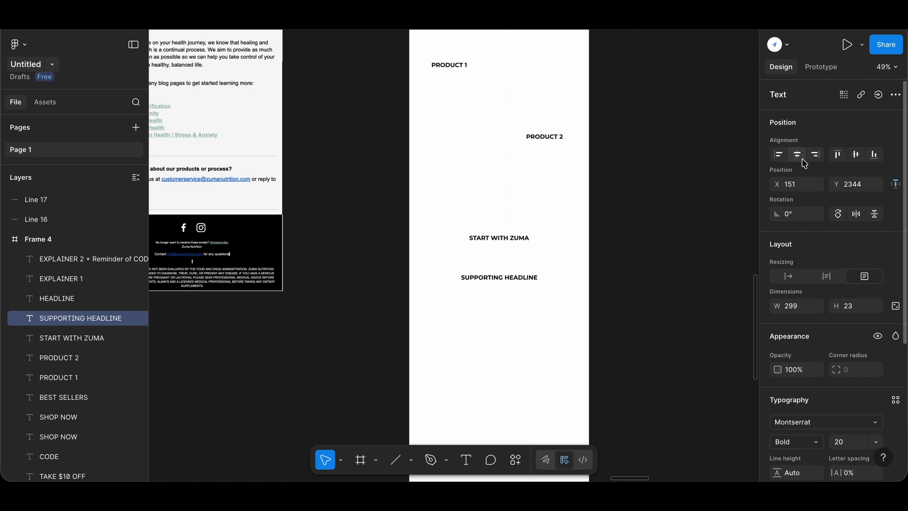
# Step: Duplicate the SUPPORTING HEADLINE text, place the copy directly below at about Y 2426, and change its wording to SEE BLOGS
pyautogui.click(510, 312)
pyautogui.click(508, 277)
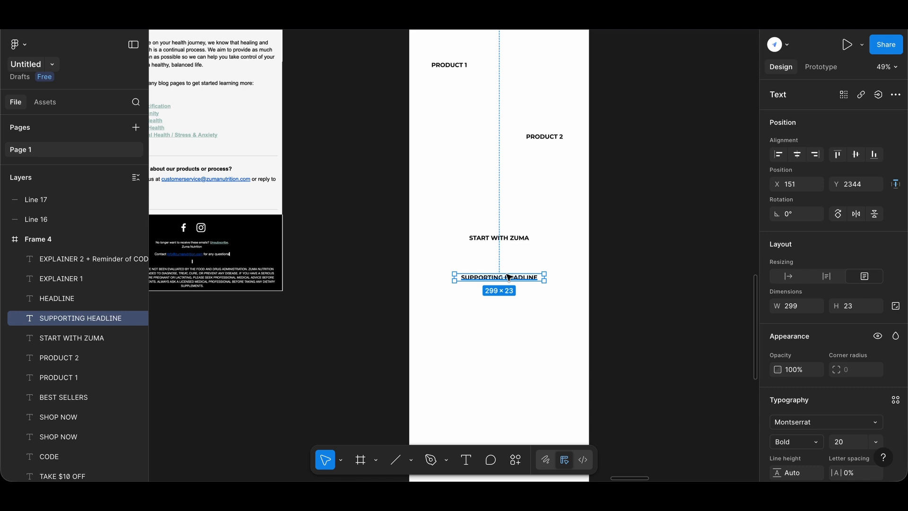
pyautogui.keyDown('alt'); pyautogui.moveTo(509, 277); pyautogui.dragTo(507, 300); pyautogui.keyUp('alt')
pyautogui.press('Return')
pyautogui.write('SEE BLOGS')
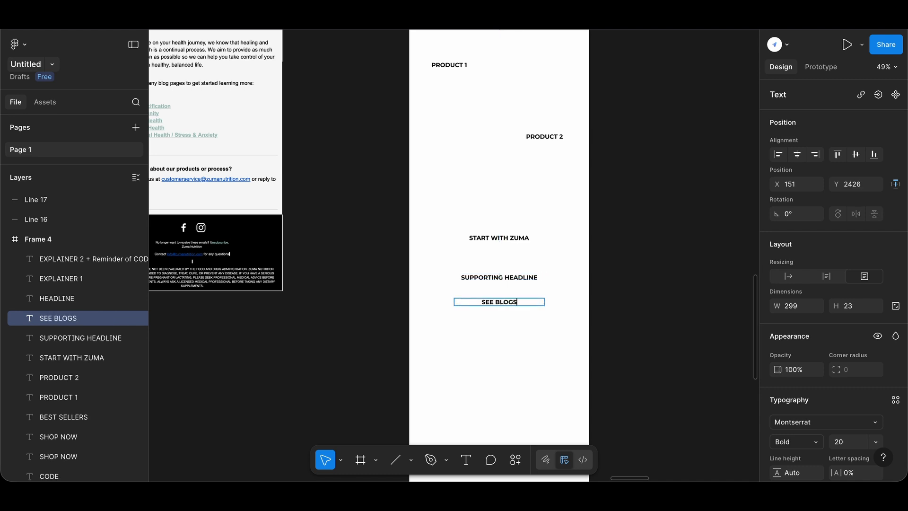
pyautogui.press('Escape')
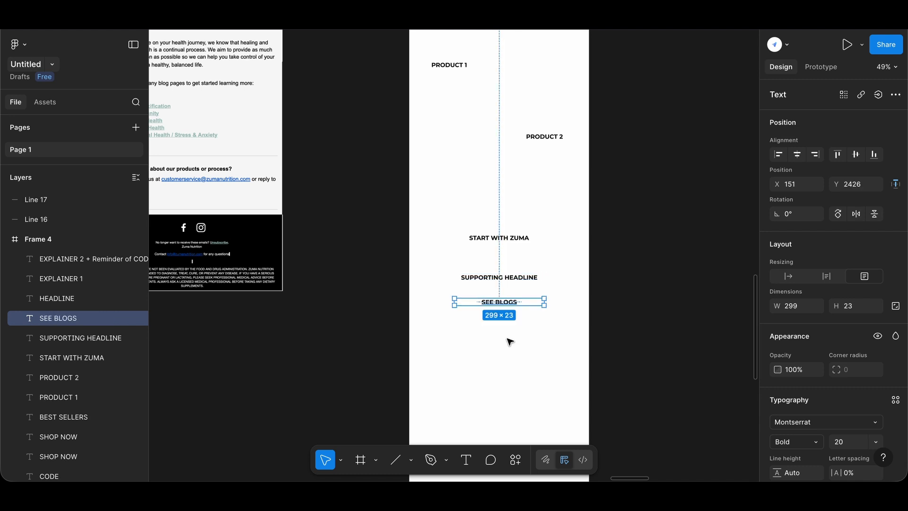
# Step: Duplicate the SEE BLOGS text, place the copy directly below at about Y 2508, and change its wording to BLOG LIST
pyautogui.click(517, 336)
pyautogui.click(519, 302)
pyautogui.hotkey('ctrl', 'd')
pyautogui.moveTo(519, 303); pyautogui.dragTo(518, 324)
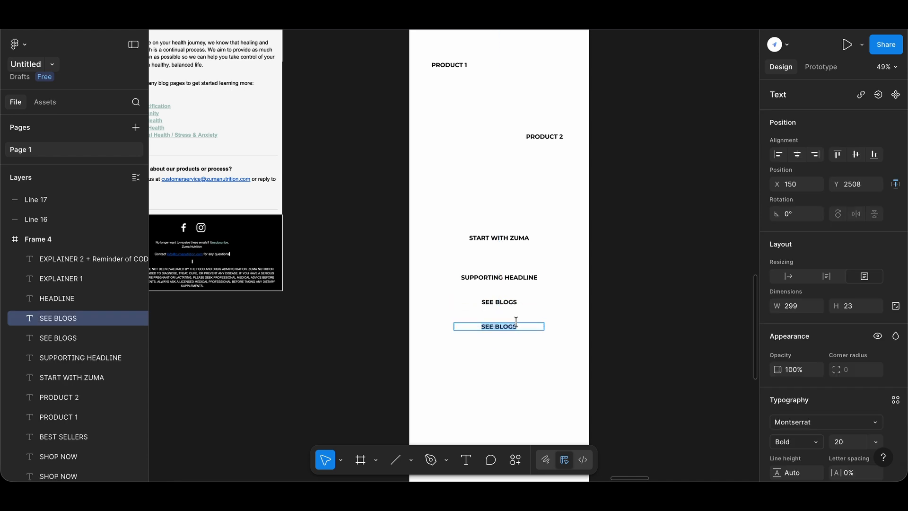
pyautogui.write('BLOG LIST')
pyautogui.click(519, 382)
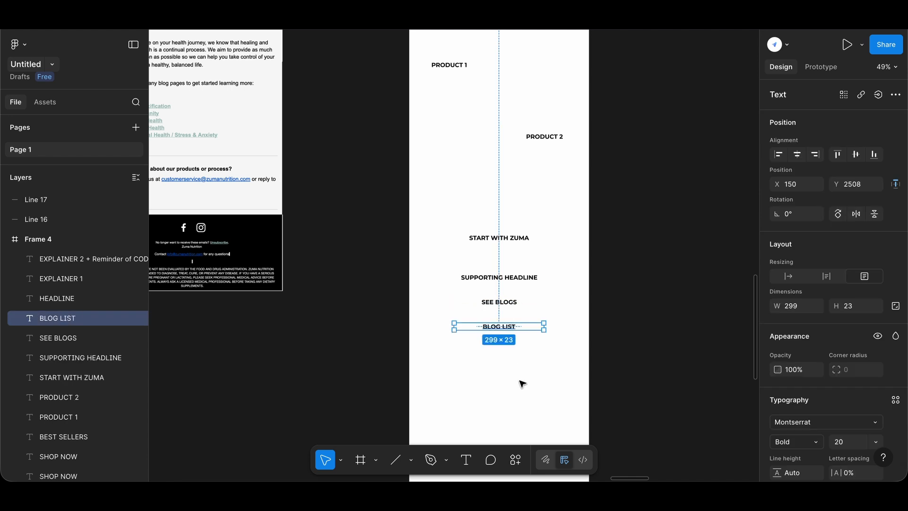
# Step: Duplicate the original email's black footer image and place the copy in the new frame below BLOG LIST at about X -1, Y 2893
pyautogui.scroll(-2, 520, 381)
pyautogui.scroll(-3, 519, 381)
pyautogui.click(519, 382)
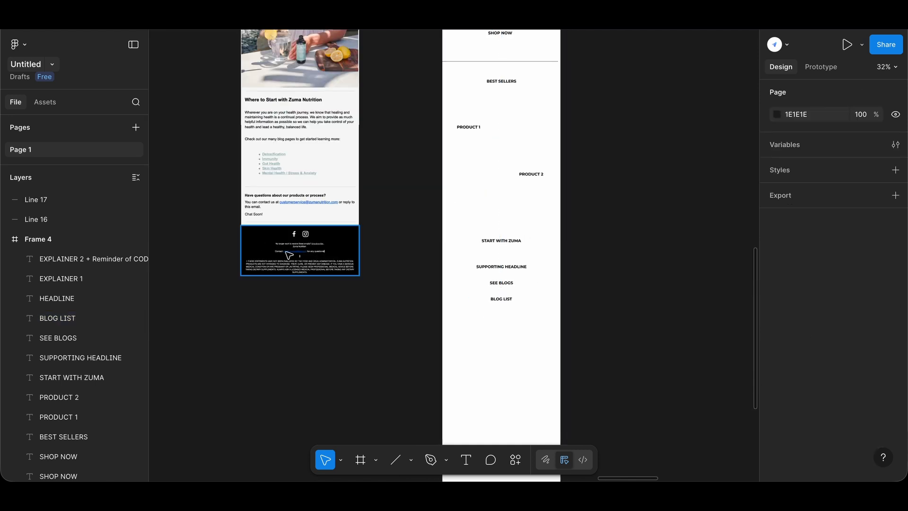
pyautogui.scroll(-3, 287, 273)
pyautogui.click(287, 199)
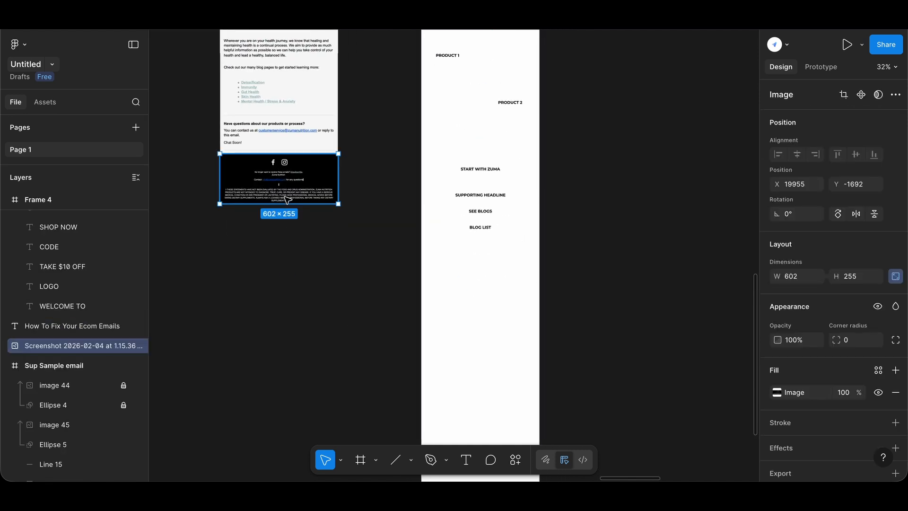
pyautogui.hotkey('ctrl', 'd')
pyautogui.moveTo(288, 199); pyautogui.dragTo(488, 345)
pyautogui.scroll(-3, 487, 345)
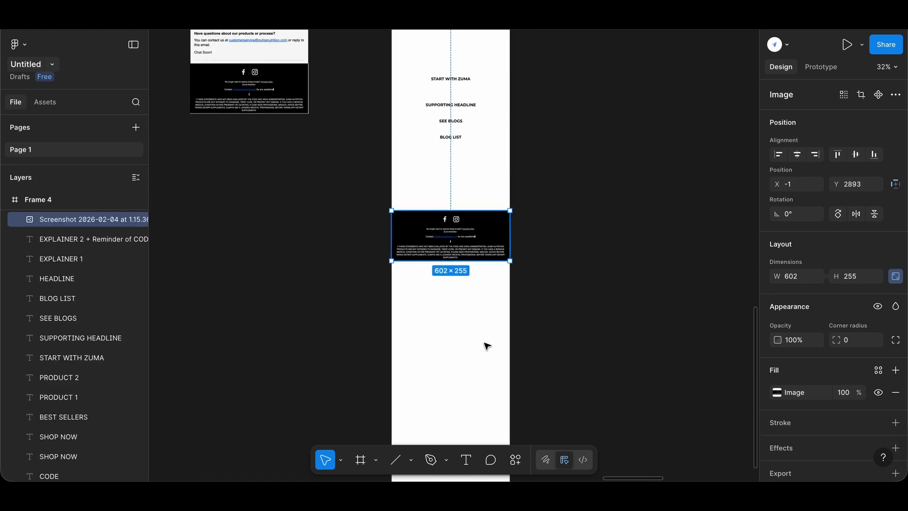
# Step: Move the copied footer image further down the new frame to about Y 3085 and deselect it
pyautogui.scroll(-2, 487, 346)
pyautogui.scroll(2, 487, 350)
pyautogui.moveTo(486, 292); pyautogui.dragTo(483, 323)
pyautogui.scroll(4, 483, 323)
pyautogui.scroll(3, 483, 322)
pyautogui.scroll(5, 484, 322)
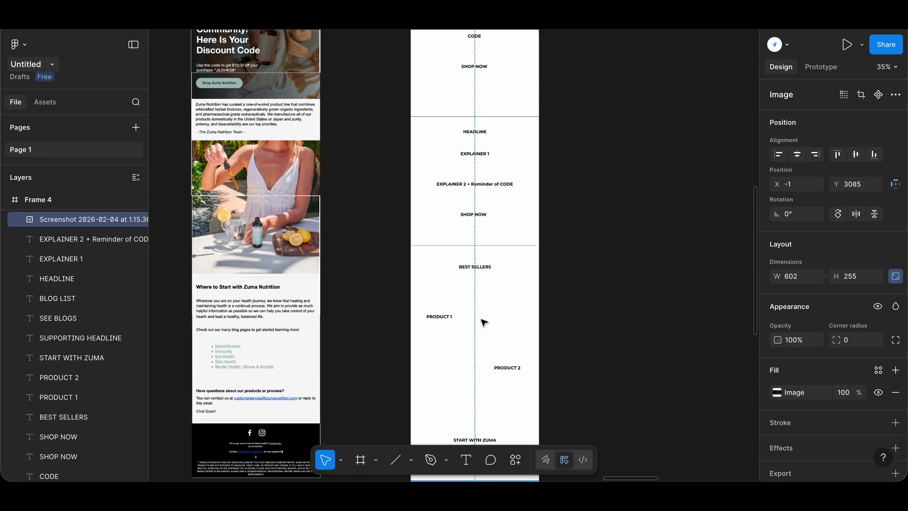
pyautogui.press('Escape')
# Step: Switch to the Zuma Nutrition website and open the Organic and Wild-Crafted Shampoo product page
pyautogui.scroll(5, 484, 323)
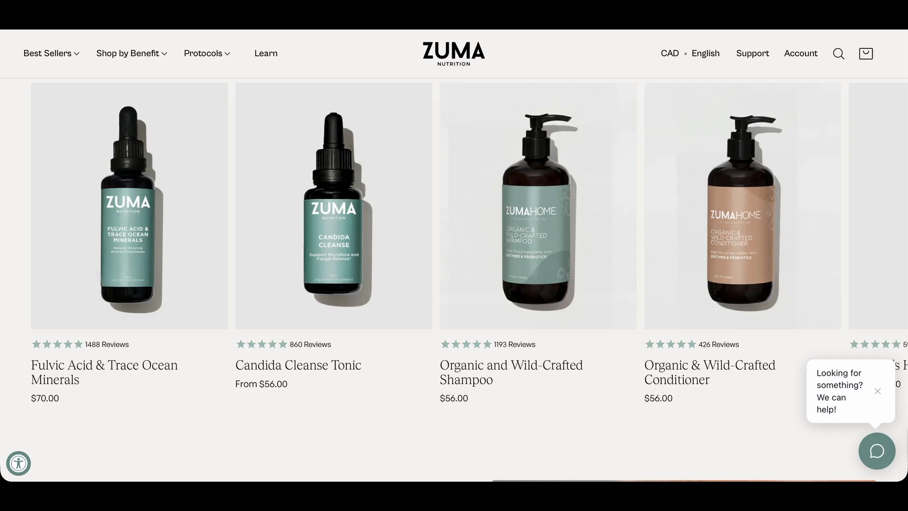
pyautogui.scroll(1, 281, 196)
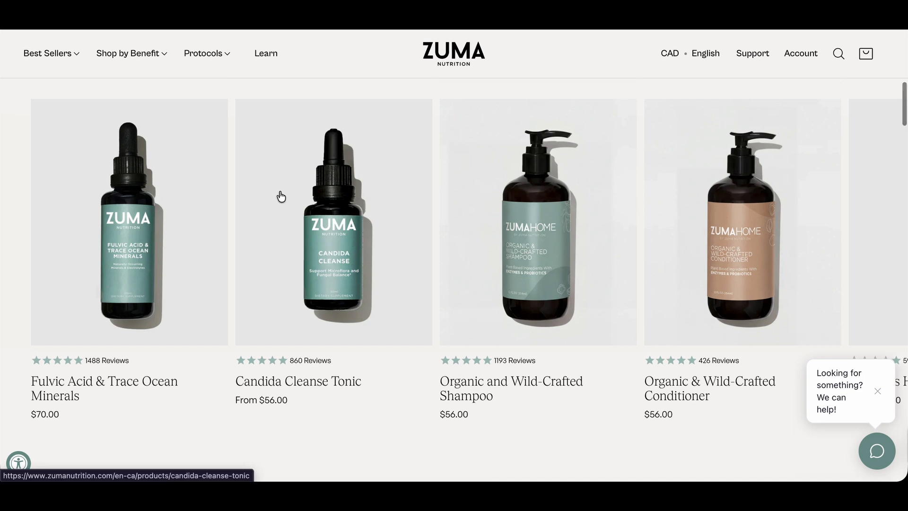
pyautogui.click(491, 256)
pyautogui.scroll(-1, 391, 272)
# Step: Enlarge the shampoo product photo and copy the full-size image
pyautogui.rightClick(260, 314)
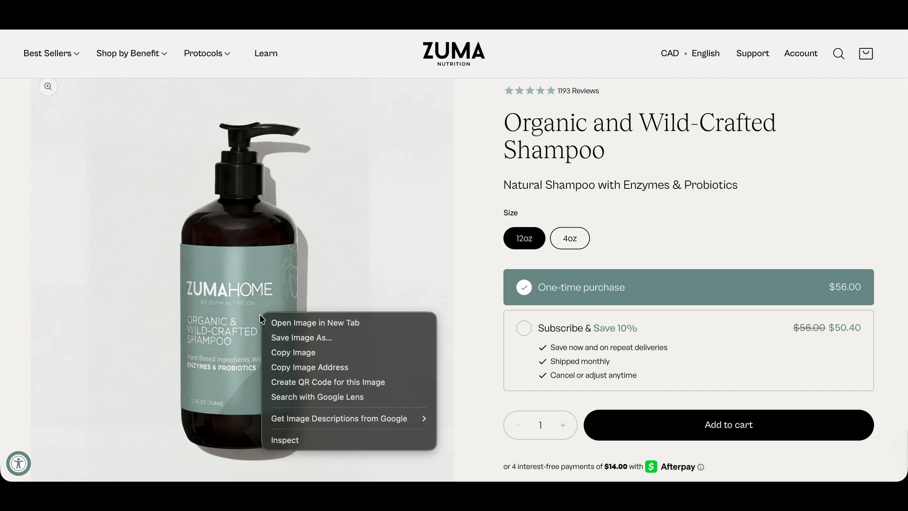
pyautogui.click(220, 277)
pyautogui.click(299, 304)
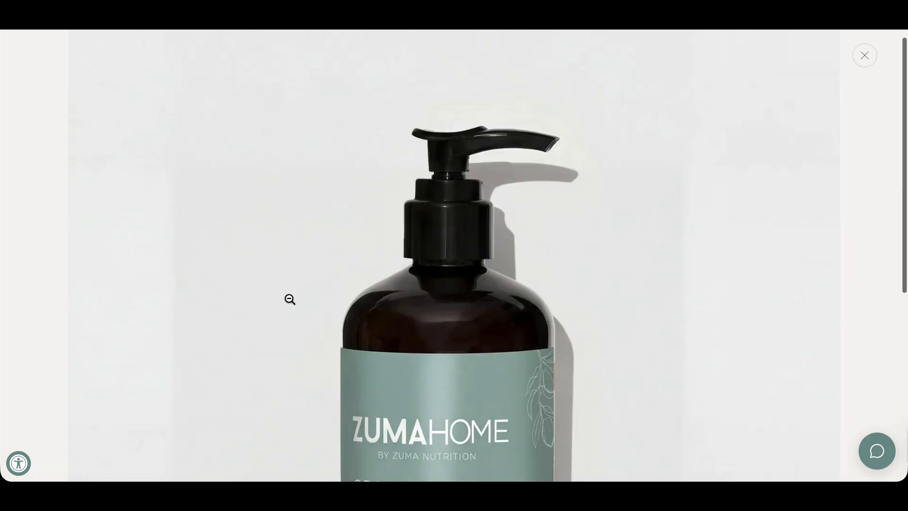
pyautogui.rightClick(290, 298)
pyautogui.click(321, 336)
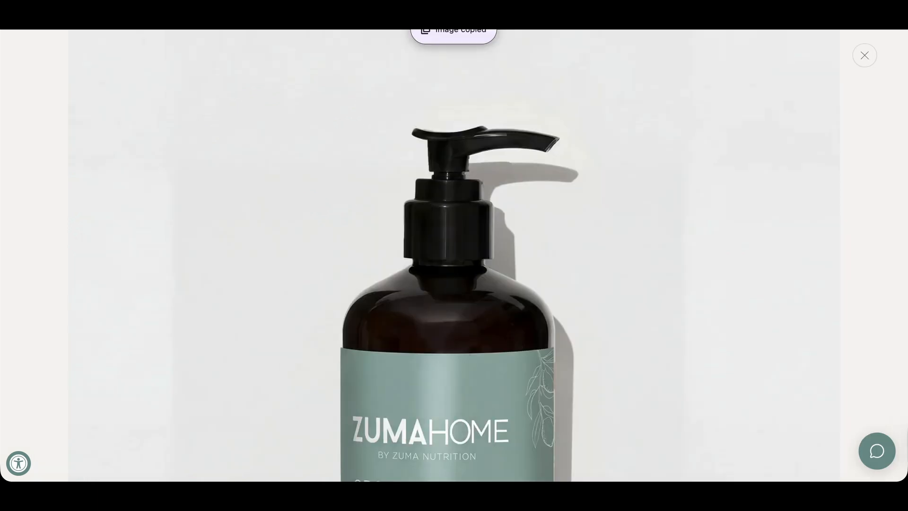
# Step: Switch back to Figma, paste the copied shampoo photo, and scale it down proportionally to about 825 × 825
pyautogui.hotkey('ctrl', 'Tab')
pyautogui.hotkey('ctrl', 'v')
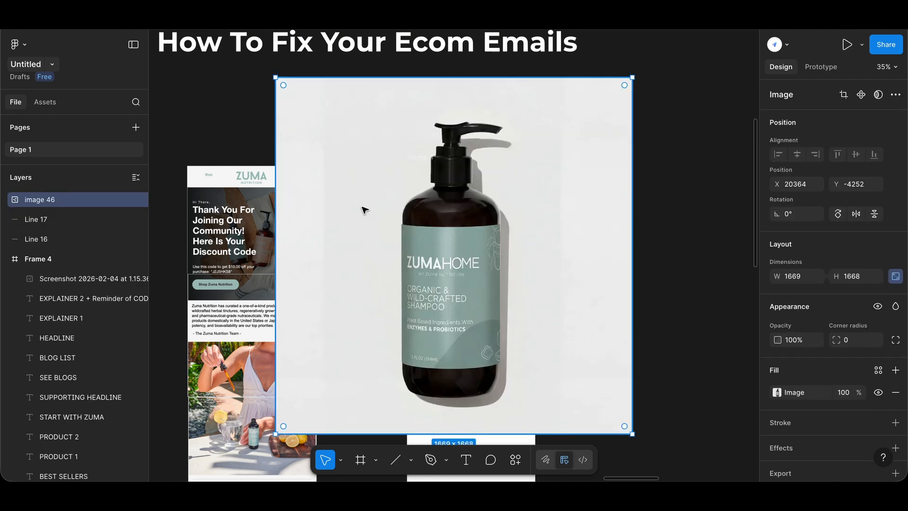
pyautogui.moveTo(273, 75); pyautogui.dragTo(561, 257)
# Step: Scale the pasted shampoo photo to about 745 × 745 and place it beneath the forest bottle photo at about X 21818, Y -3126
pyautogui.moveTo(577, 304); pyautogui.dragTo(666, 223)
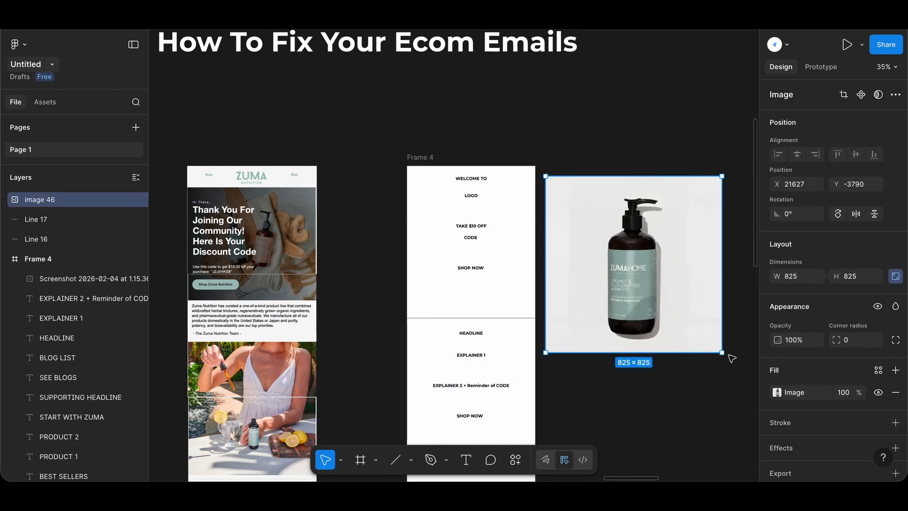
pyautogui.moveTo(721, 352); pyautogui.dragTo(704, 335)
pyautogui.moveTo(629, 261); pyautogui.dragTo(661, 257)
pyautogui.hscroll(3, 661, 256)
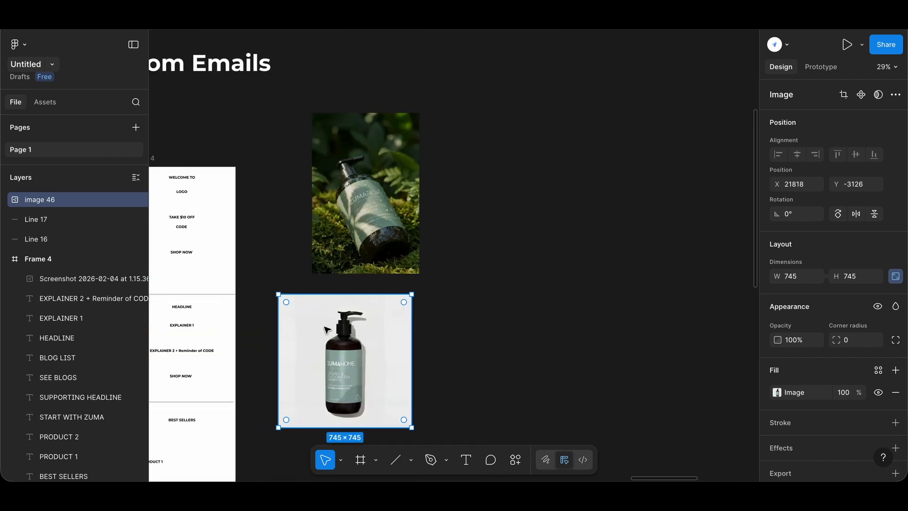
pyautogui.hscroll(-2, 326, 322)
pyautogui.click(553, 333)
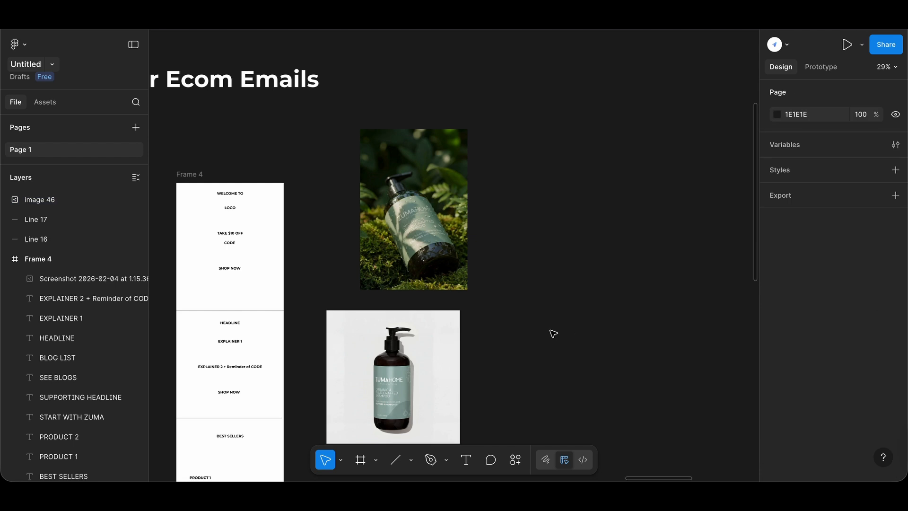
# Step: Compare the forest bottle photo with the plain-background shampoo photo and delete the plain-background one
pyautogui.click(420, 268)
pyautogui.scroll(5, 420, 270)
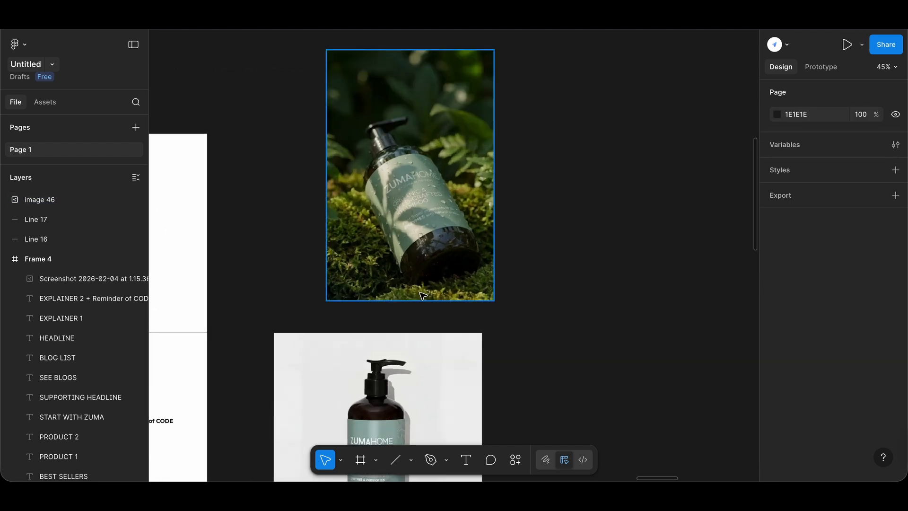
pyautogui.scroll(-2, 422, 295)
pyautogui.scroll(3, 411, 152)
pyautogui.scroll(-6, 413, 155)
pyautogui.hscroll(-2, 413, 155)
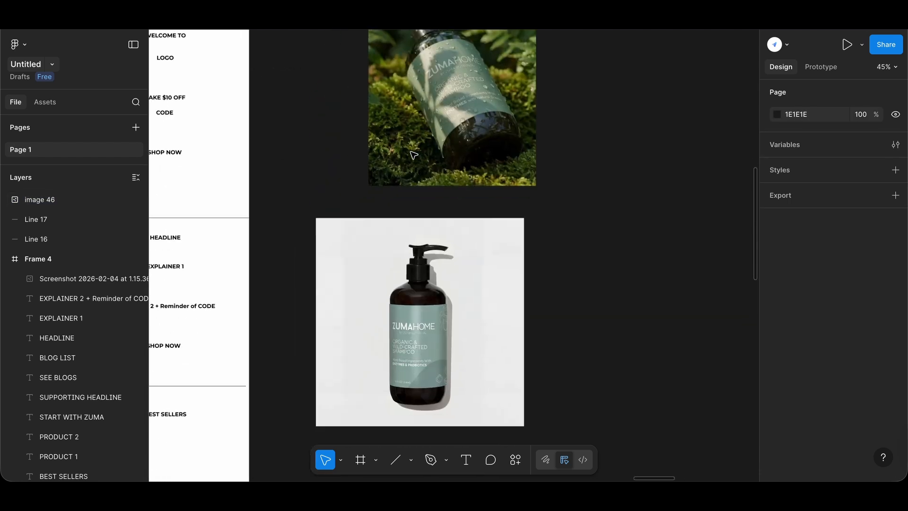
pyautogui.scroll(-3, 392, 217)
pyautogui.click(393, 285)
pyautogui.press('Delete')
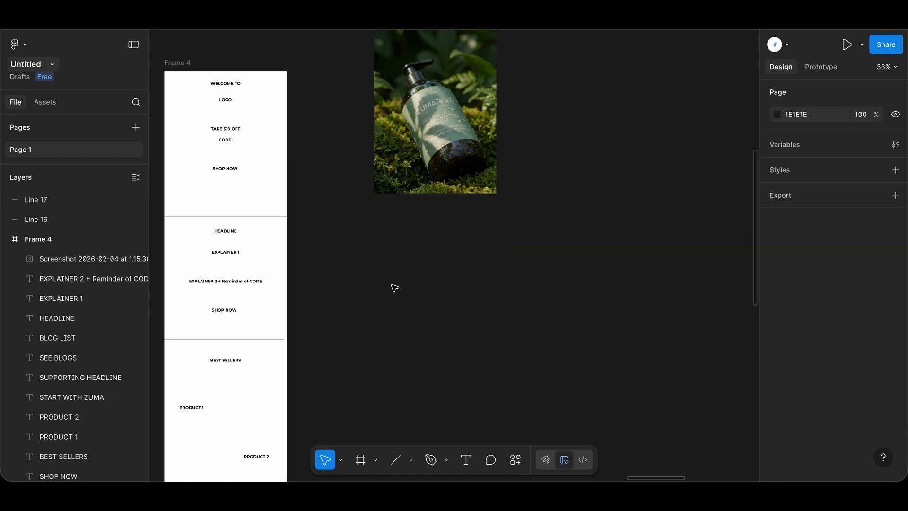
# Step: Move the forest shampoo bottle photo onto the new frame's top section as the hero background
pyautogui.scroll(2, 393, 285)
pyautogui.hscroll(-1, 393, 286)
pyautogui.scroll(2, 394, 286)
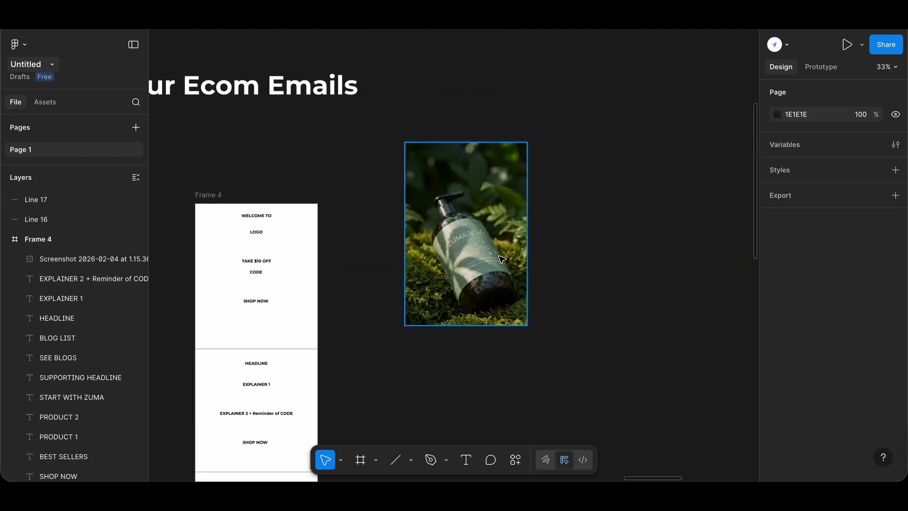
pyautogui.moveTo(502, 259); pyautogui.dragTo(447, 312)
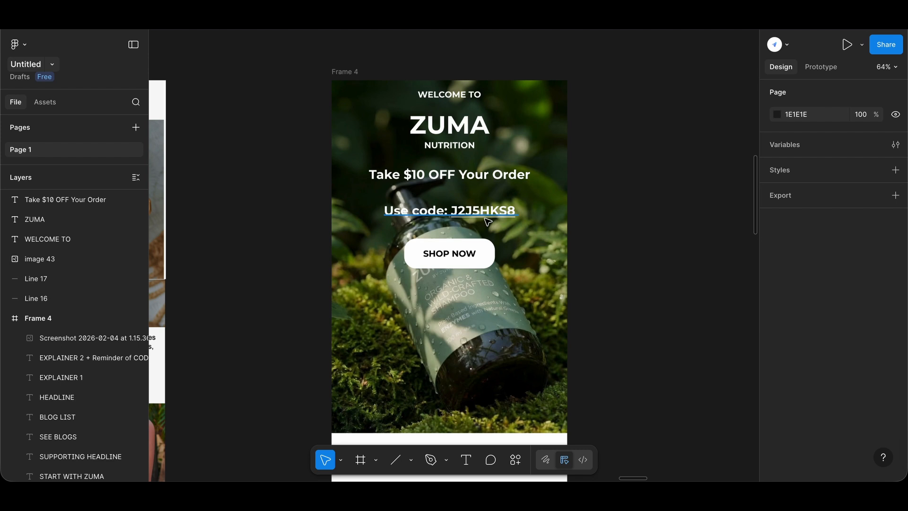
pyautogui.hscroll(-10, 487, 220)
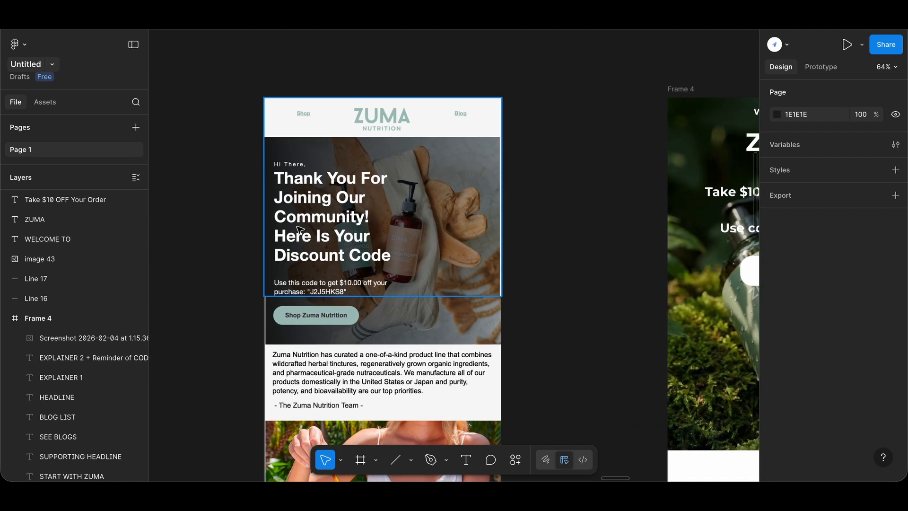
# Step: Move the divider line, HEADLINE and EXPLAINER 1 placeholders up together in the new frame, closer to the hero photo
pyautogui.scroll(-5, 486, 245)
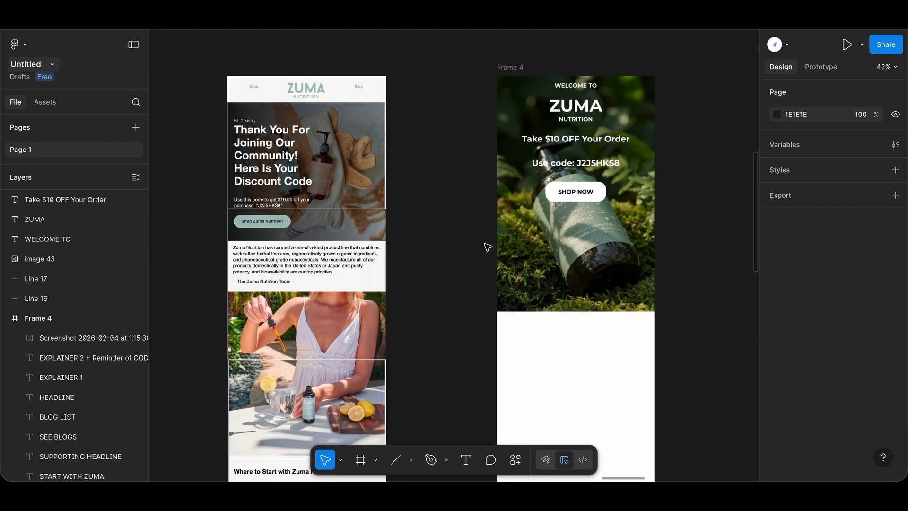
pyautogui.scroll(-3, 487, 247)
pyautogui.scroll(-5, 487, 247)
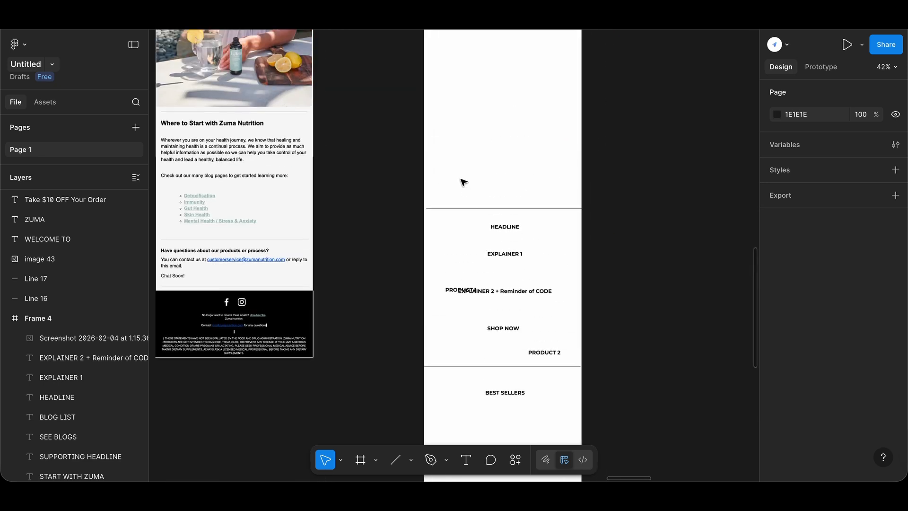
pyautogui.moveTo(483, 198); pyautogui.dragTo(573, 276)
pyautogui.moveTo(509, 235); pyautogui.dragTo(504, 150)
pyautogui.click(538, 249)
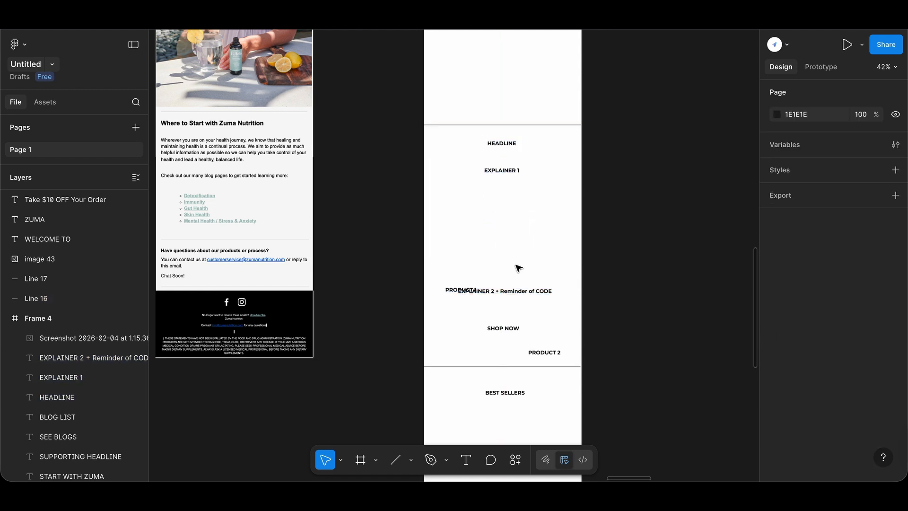
# Step: Move the EXPLAINER 2 + Reminder of CODE and SHOP NOW placeholders up beneath EXPLAINER 1
pyautogui.moveTo(516, 266); pyautogui.dragTo(514, 233)
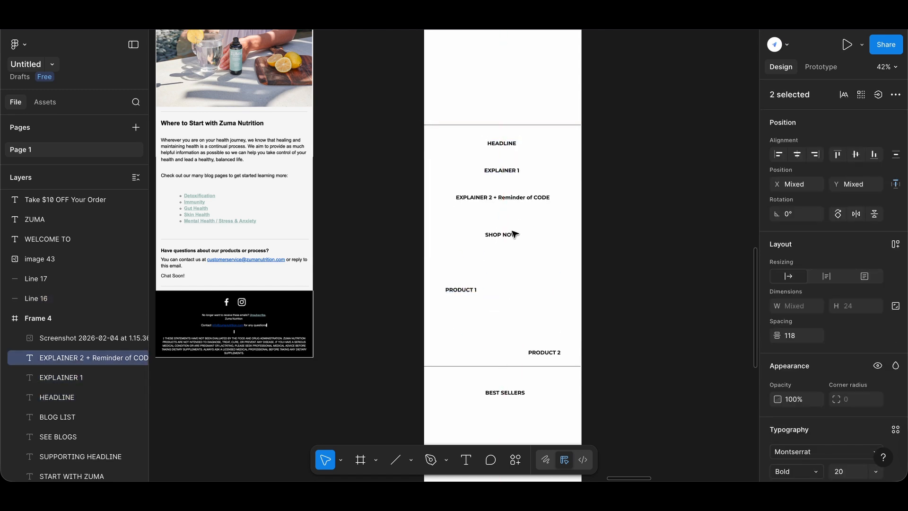
pyautogui.hscroll(5, 515, 233)
pyautogui.scroll(3, 515, 233)
pyautogui.click(515, 234)
# Step: Delete the divider line above the HEADLINE placeholder
pyautogui.hscroll(-3, 515, 234)
pyautogui.scroll(-1, 515, 235)
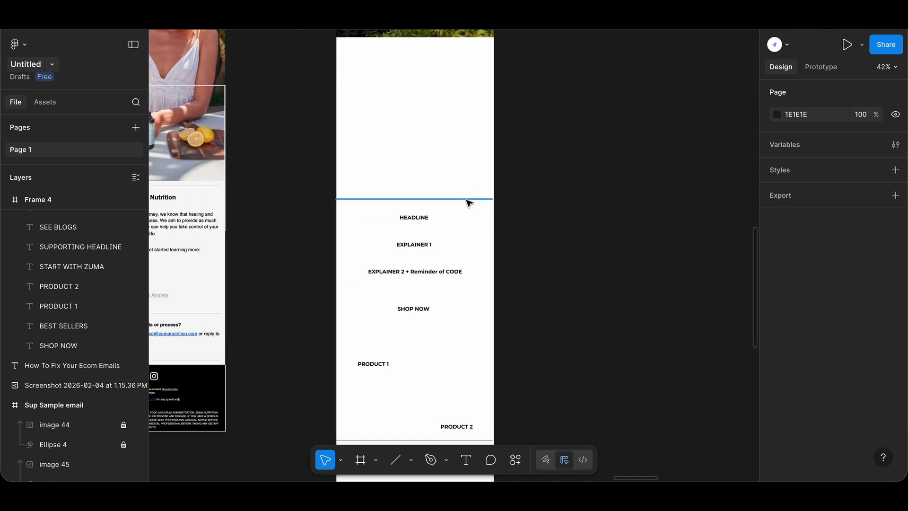
pyautogui.moveTo(468, 203); pyautogui.dragTo(643, 95)
pyautogui.press('Delete')
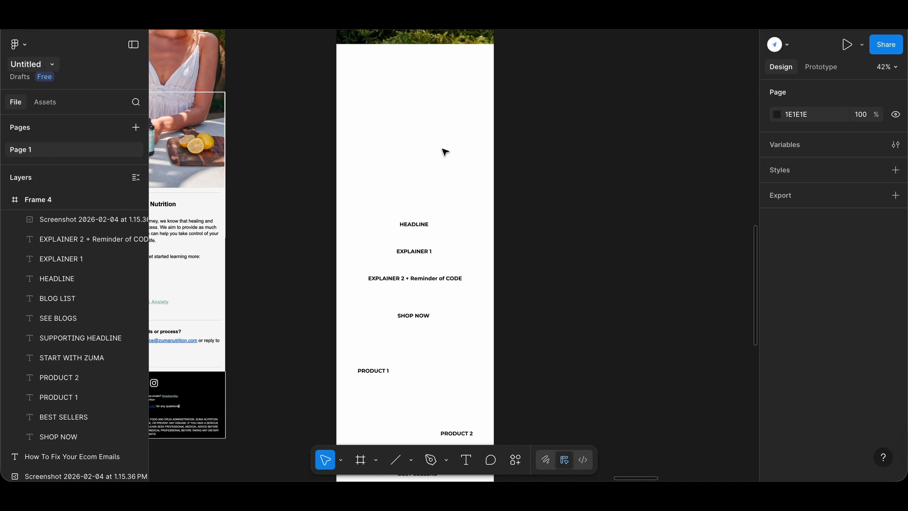
# Step: Move the HEADLINE, EXPLAINER 1, EXPLAINER 2 and SHOP NOW placeholders up together to sit just below the hero photo
pyautogui.moveTo(391, 164); pyautogui.dragTo(426, 369)
pyautogui.moveTo(406, 276); pyautogui.dragTo(405, 124)
pyautogui.click(419, 194)
# Step: Review the section below the hero photo, checking its headline, the two bolded paragraphs, the discount code and the black SHOP NOW button
pyautogui.scroll(3, 416, 203)
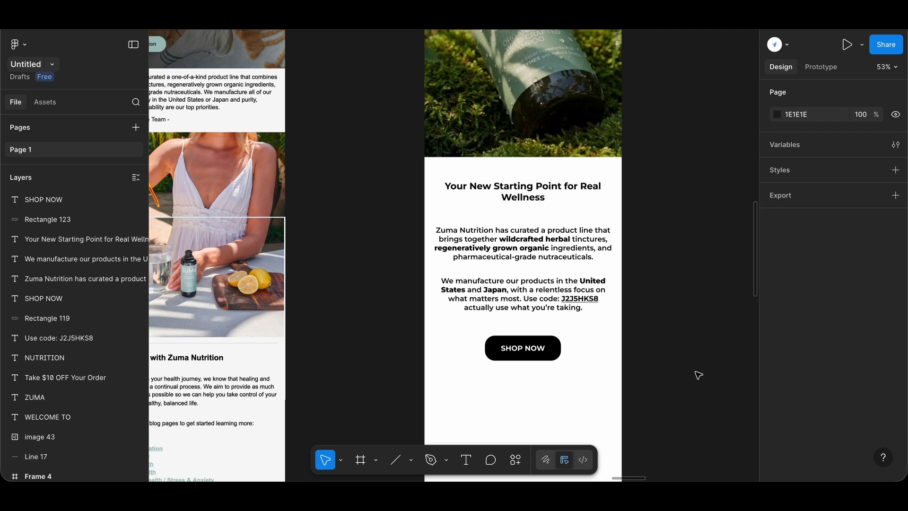
pyautogui.scroll(2, 579, 184)
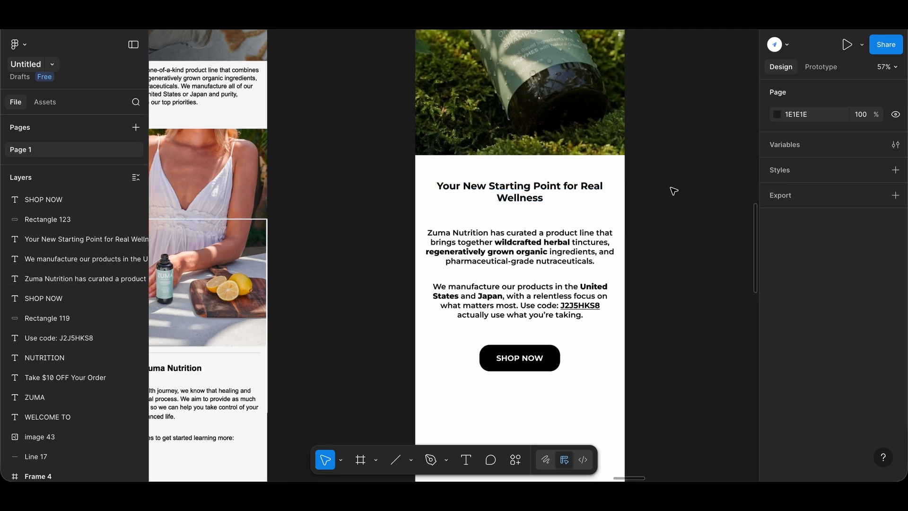
pyautogui.scroll(-1, 599, 191)
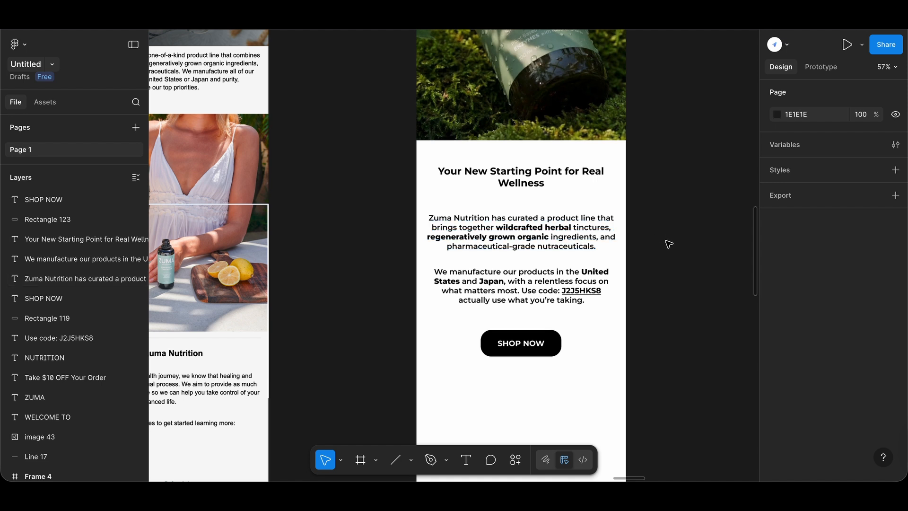
pyautogui.scroll(1, 644, 411)
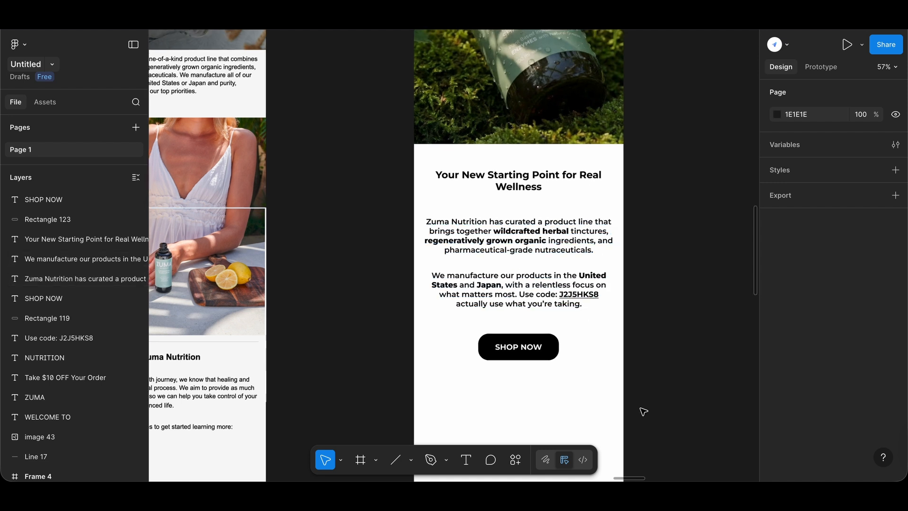
pyautogui.scroll(3, 639, 410)
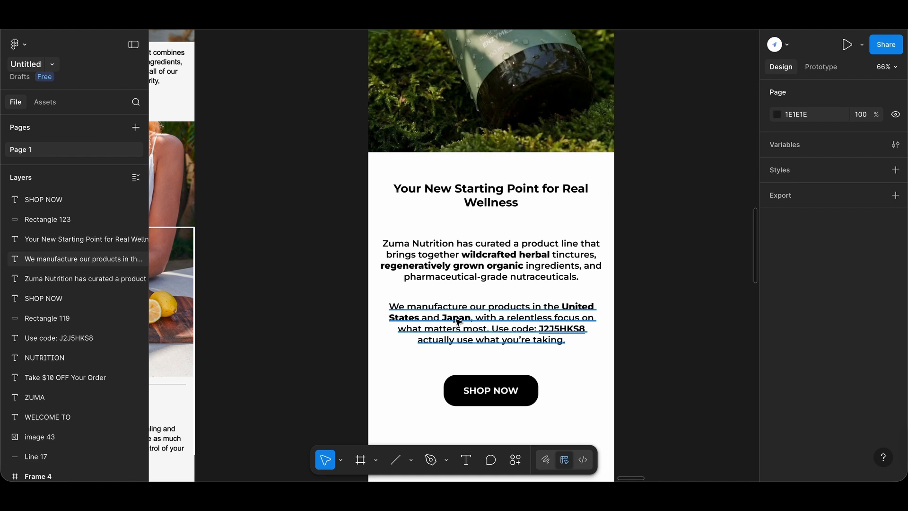
pyautogui.scroll(-1, 489, 392)
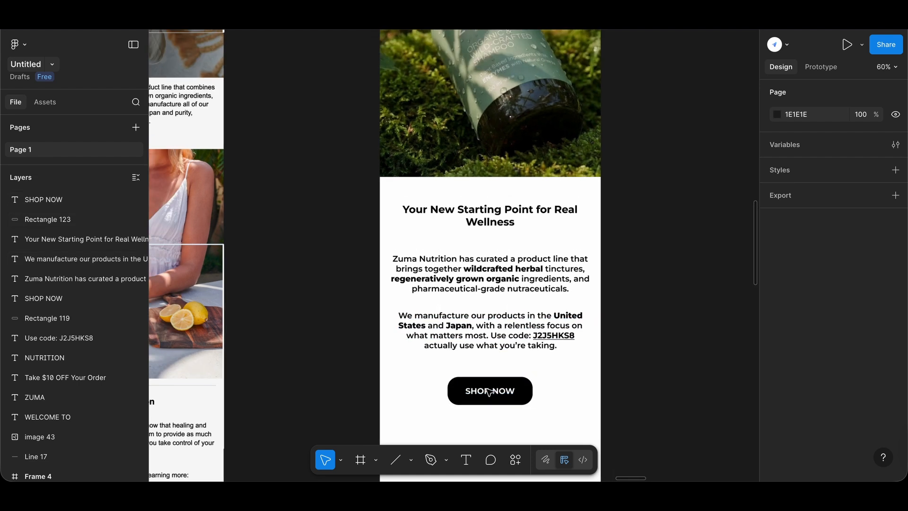
# Step: Move the BEST SELLERS placeholder above PRODUCT 1 and shift the product placeholders up beneath it
pyautogui.scroll(-8, 489, 393)
pyautogui.scroll(-2, 489, 394)
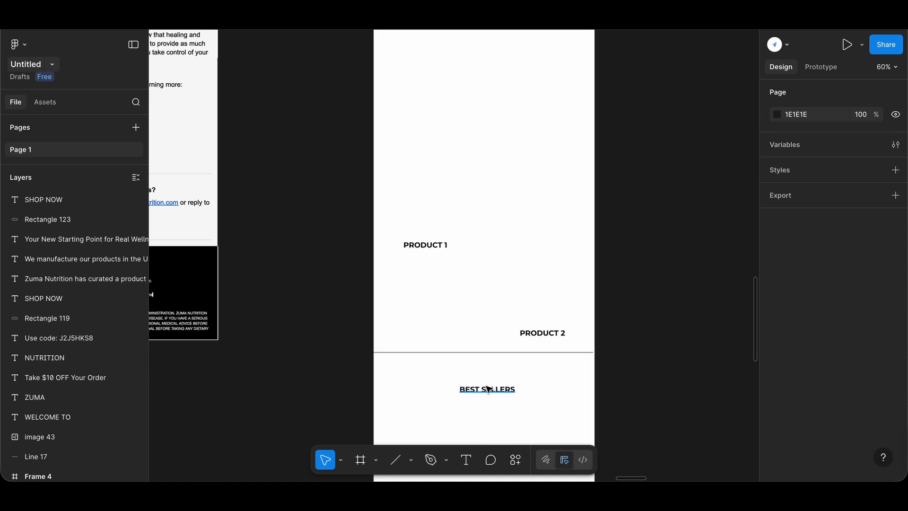
pyautogui.click(485, 381)
pyautogui.moveTo(485, 380); pyautogui.dragTo(501, 187)
pyautogui.moveTo(444, 349); pyautogui.dragTo(448, 268)
pyautogui.moveTo(577, 437); pyautogui.dragTo(557, 142)
# Step: Review the Some Of Our Best Sellers section, examining each product's star rating, round photo, title, description and SHOP NOW button
pyautogui.scroll(-3, 580, 341)
pyautogui.scroll(2, 549, 148)
pyautogui.scroll(-3, 557, 143)
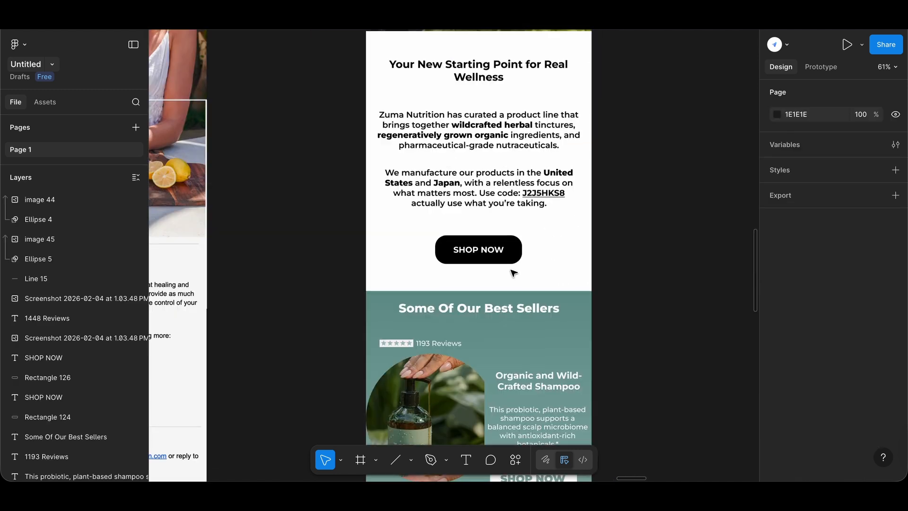
pyautogui.scroll(-2, 513, 273)
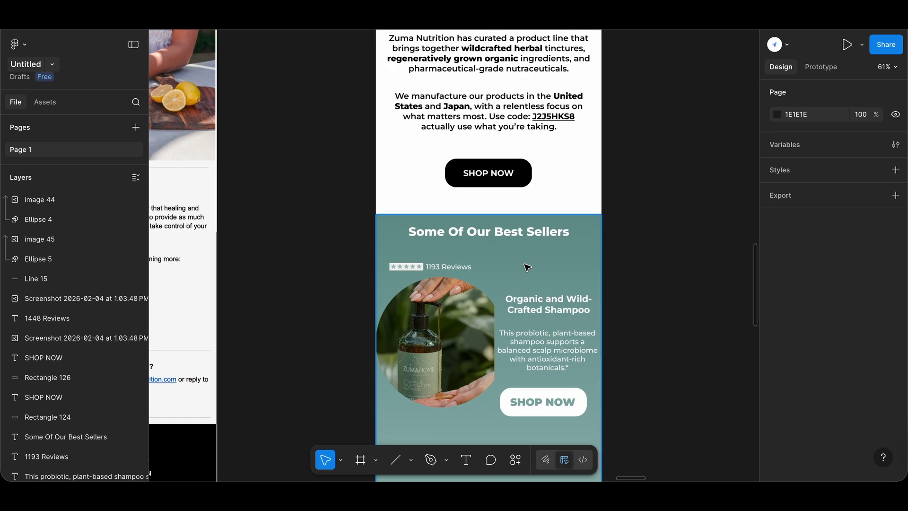
pyautogui.scroll(-3, 543, 262)
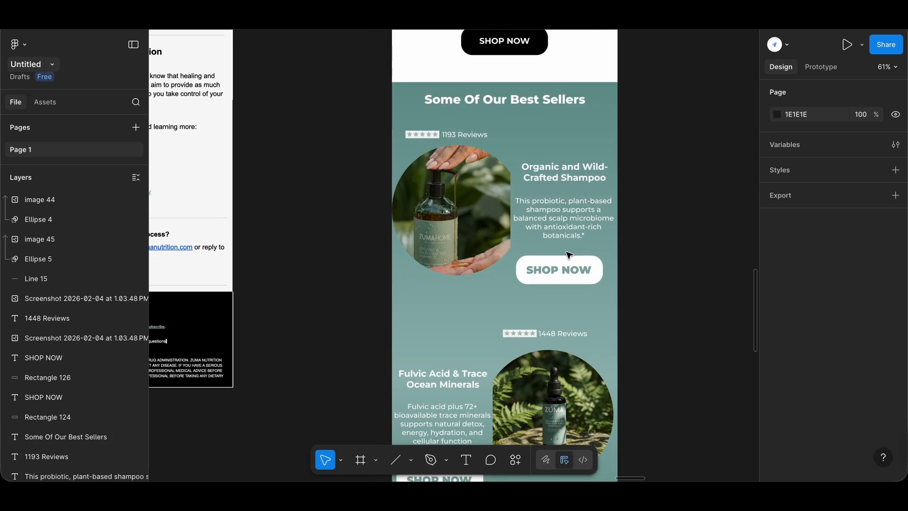
pyautogui.scroll(-1, 569, 255)
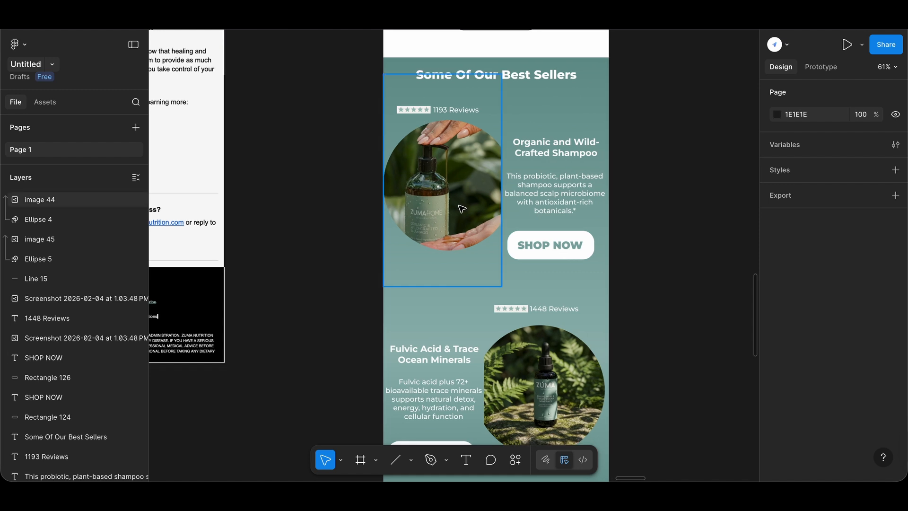
pyautogui.scroll(-2, 544, 331)
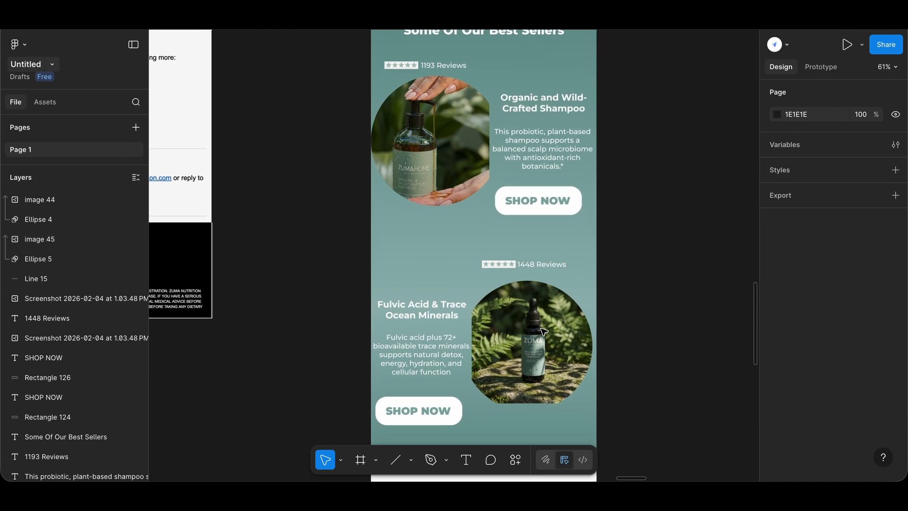
pyautogui.scroll(1, 543, 332)
pyautogui.scroll(-1, 543, 332)
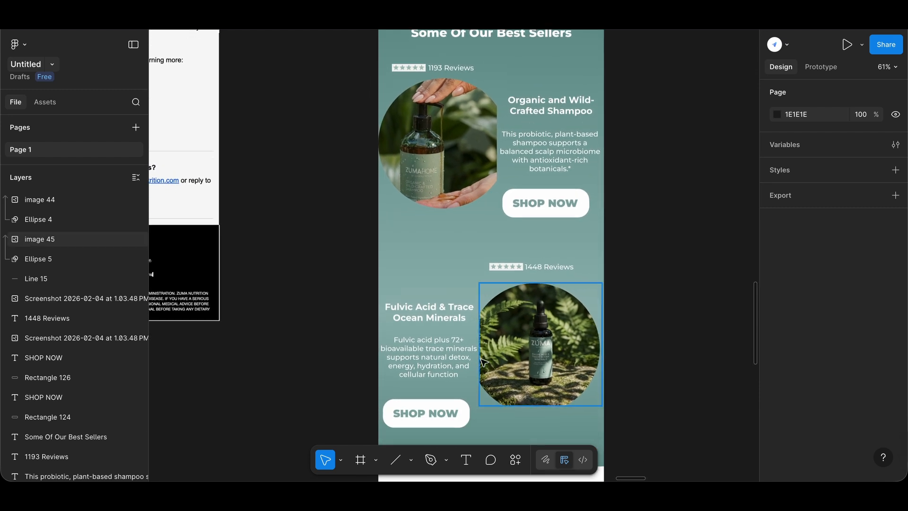
pyautogui.scroll(4, 494, 41)
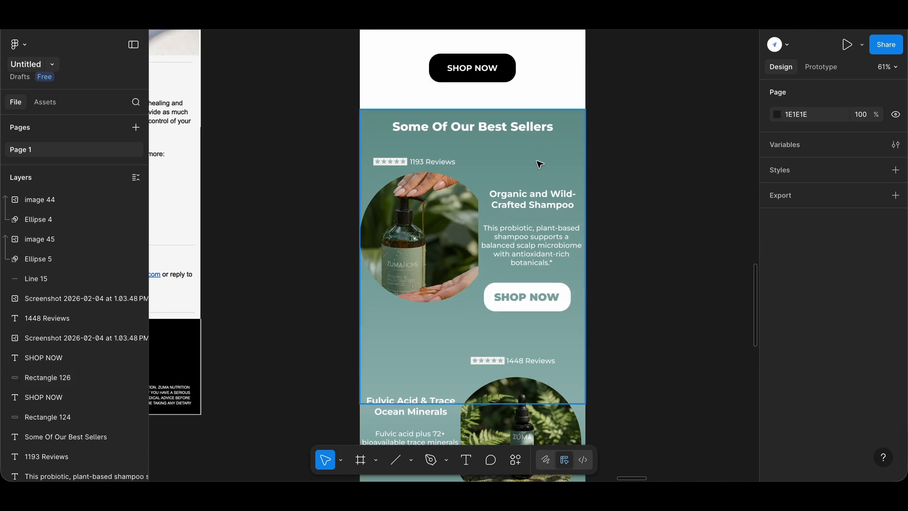
pyautogui.scroll(-2, 550, 184)
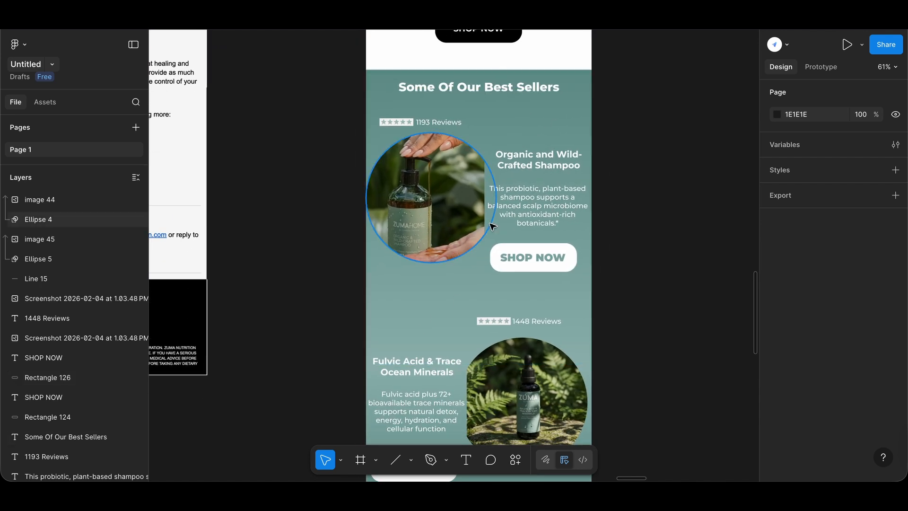
pyautogui.scroll(-12, 469, 204)
pyautogui.scroll(12, 469, 205)
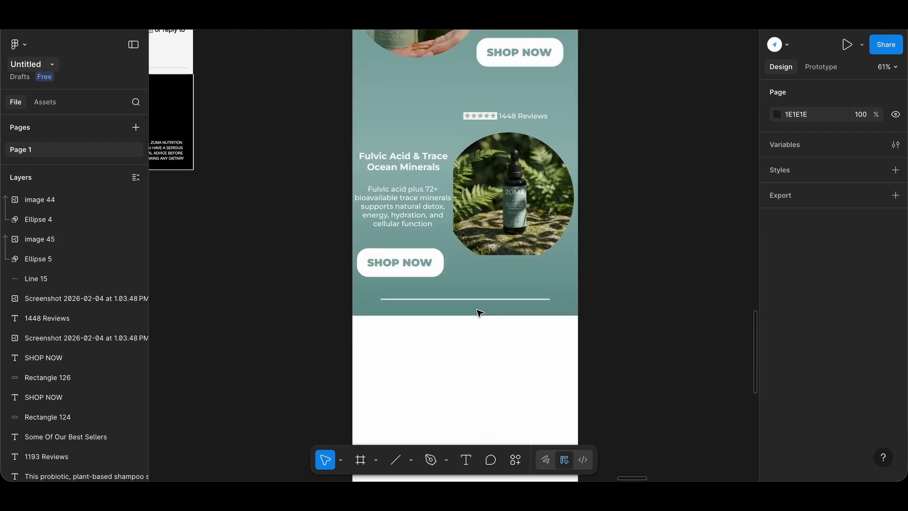
pyautogui.scroll(1, 473, 288)
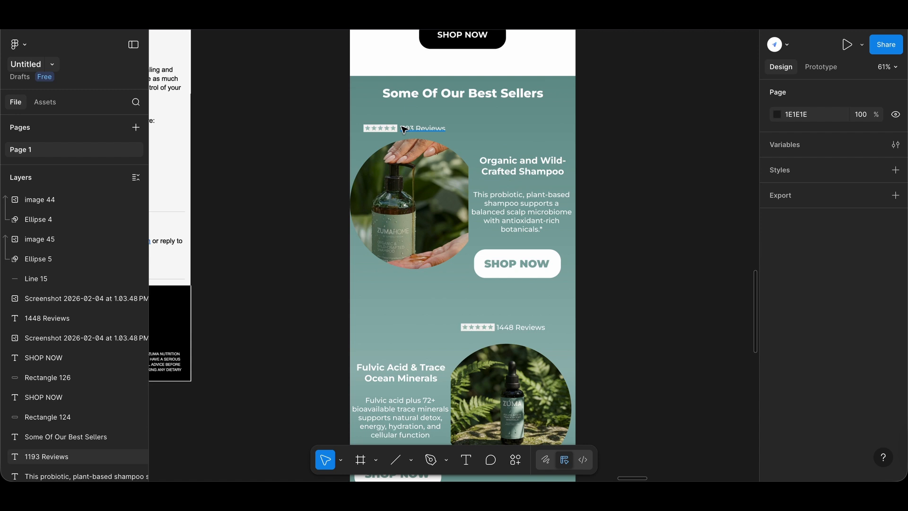
pyautogui.scroll(-1, 403, 129)
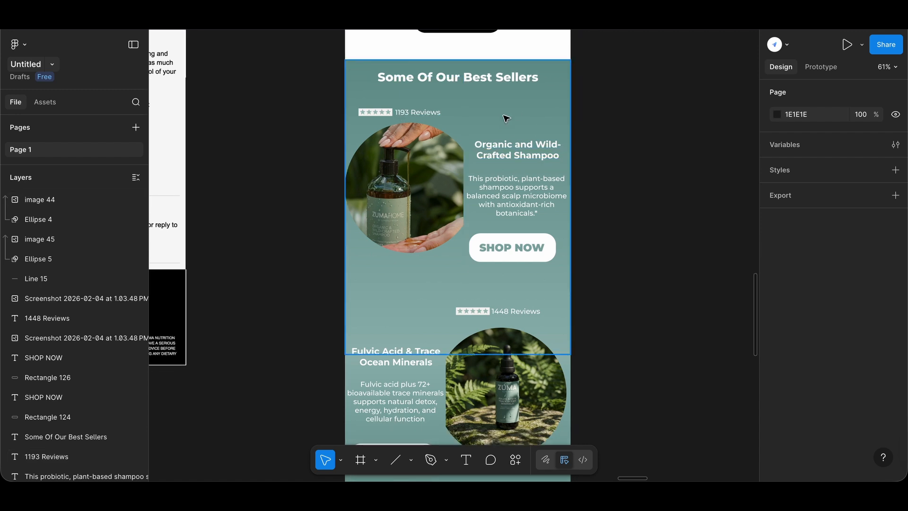
pyautogui.moveTo(610, 151); pyautogui.dragTo(531, 149)
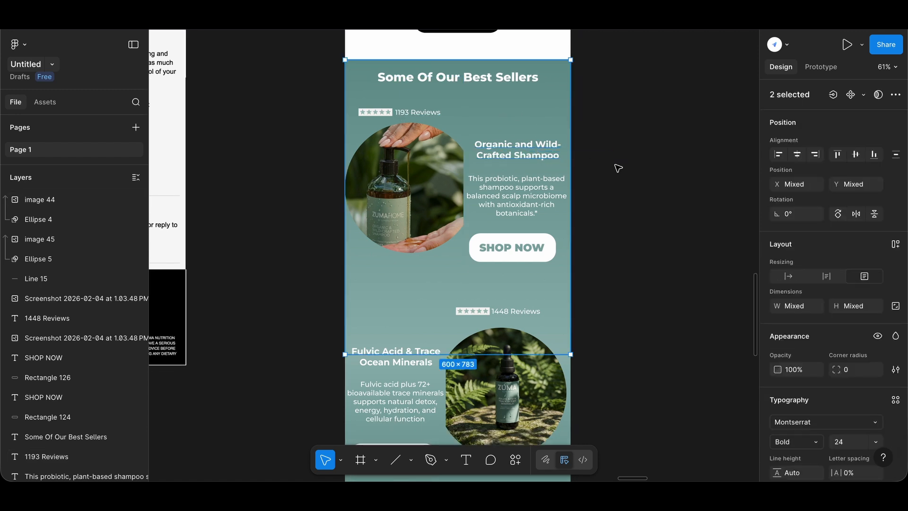
pyautogui.click(615, 165)
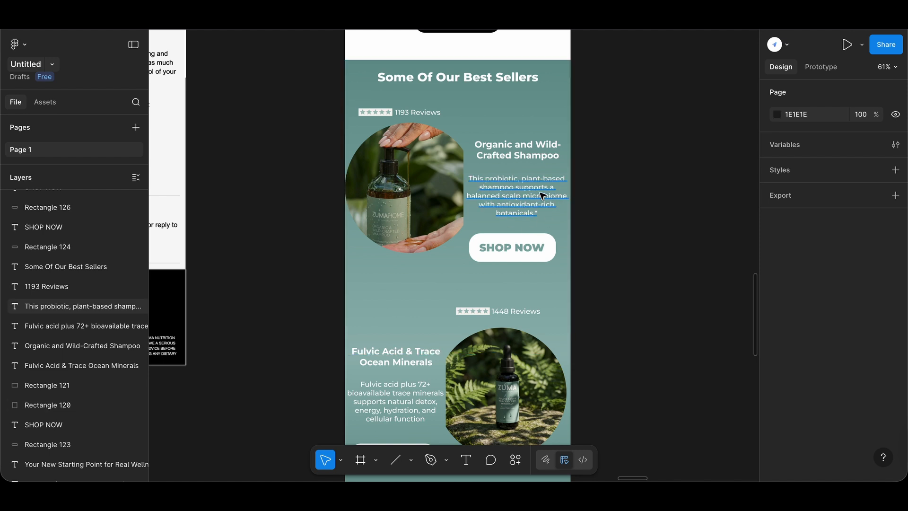
pyautogui.scroll(-3, 502, 258)
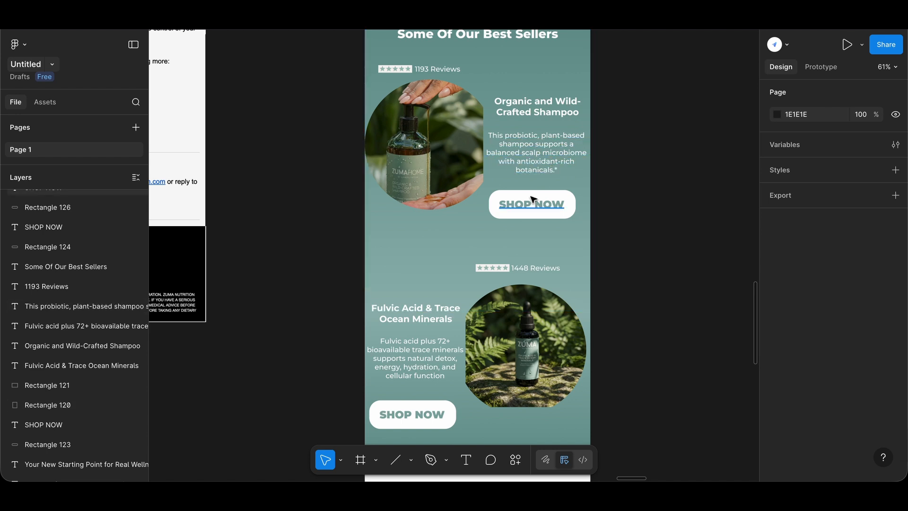
# Step: Move the START WITH ZUMA, SUPPORTING HEADLINE, SEE BLOGS and BLOG LIST placeholders up directly beneath the teal best sellers section
pyautogui.scroll(-5, 533, 199)
pyautogui.scroll(-3, 533, 199)
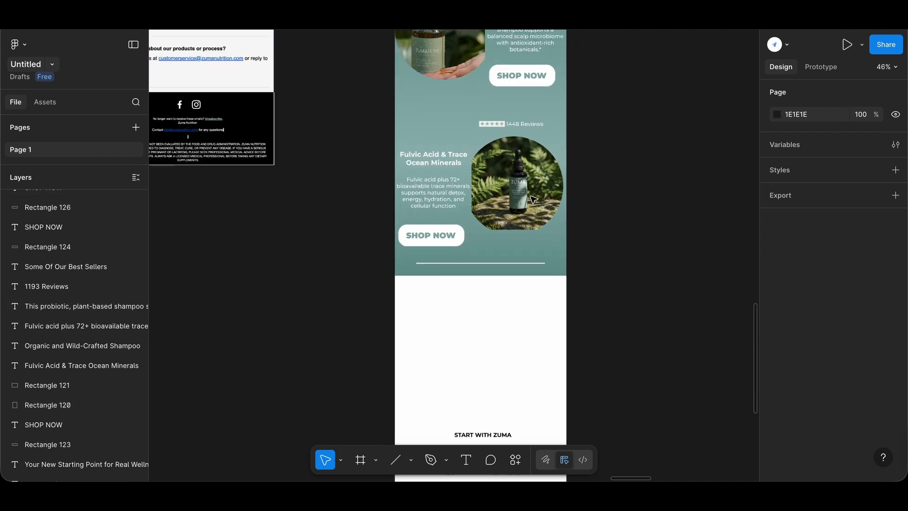
pyautogui.scroll(2, 533, 199)
pyautogui.moveTo(494, 253); pyautogui.dragTo(513, 217)
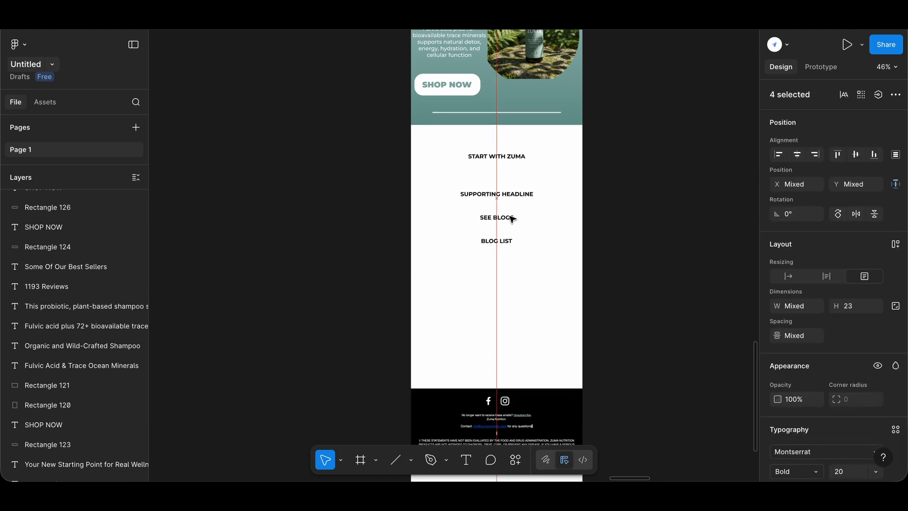
pyautogui.click(521, 273)
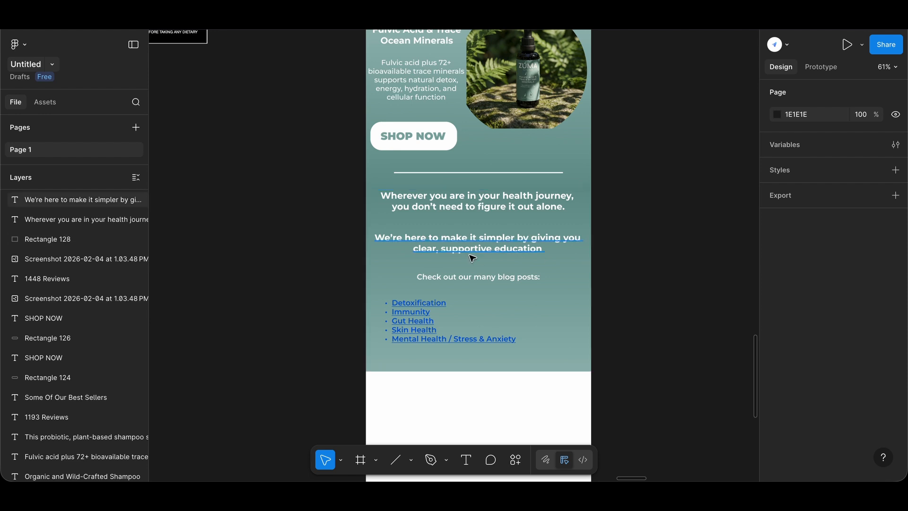
# Step: Move the black footer image up against the bottom of the teal blog posts section, at X 0, Y 3272
pyautogui.scroll(-1, 500, 278)
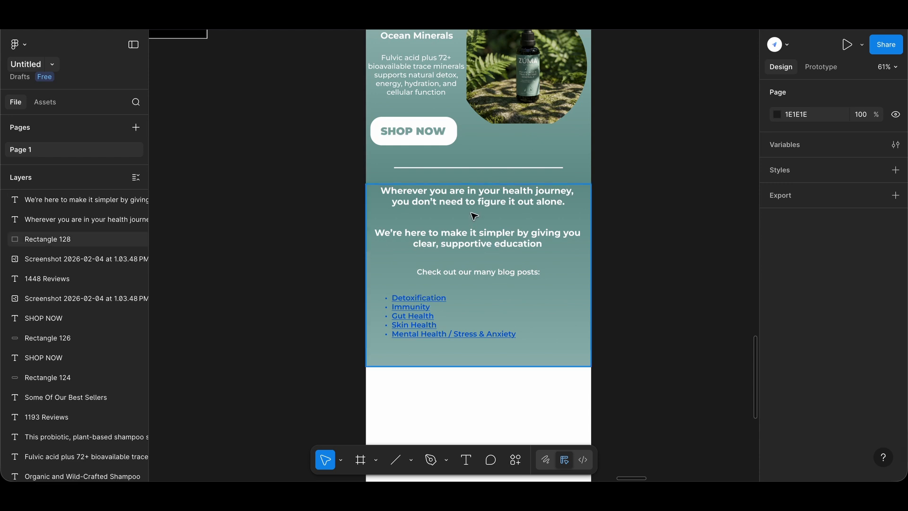
pyautogui.scroll(-2, 474, 216)
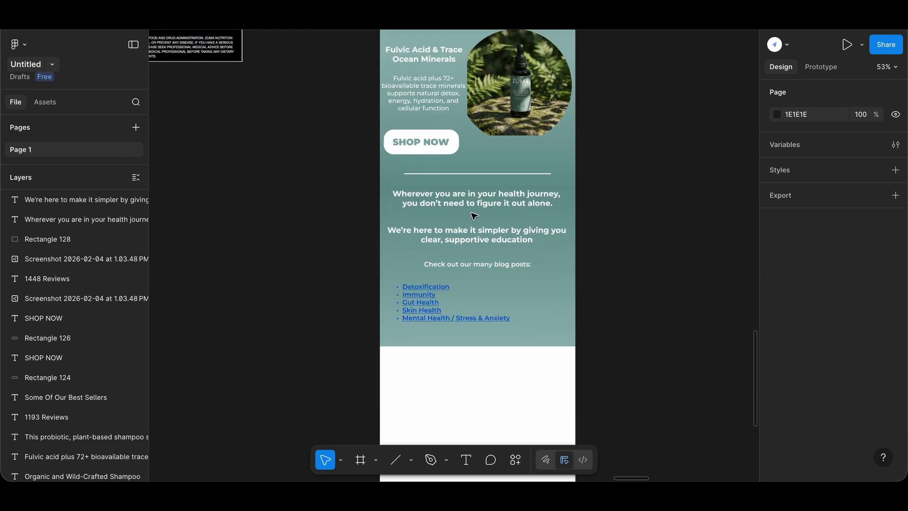
pyautogui.scroll(-3, 474, 216)
pyautogui.moveTo(505, 416); pyautogui.dragTo(505, 272)
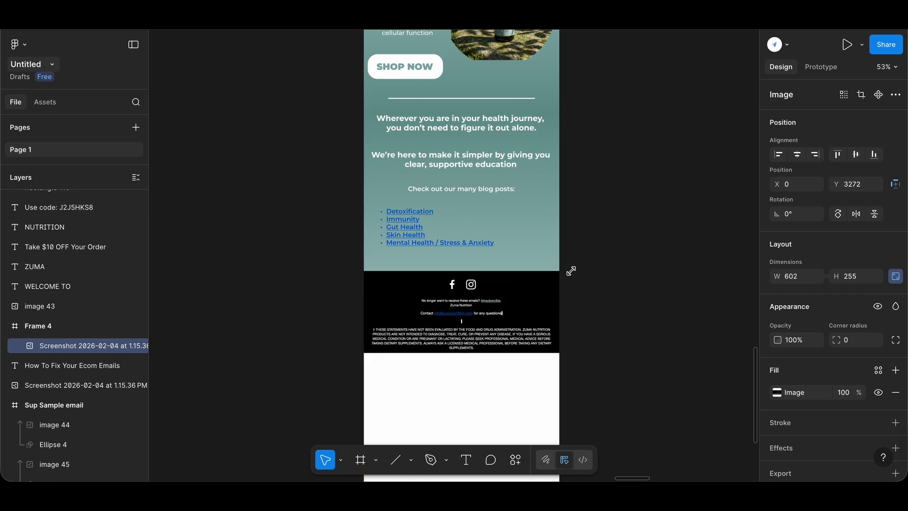
pyautogui.click(587, 275)
# Step: Rename the redesigned email's frame as Zuma welcome email
pyautogui.scroll(20, 587, 274)
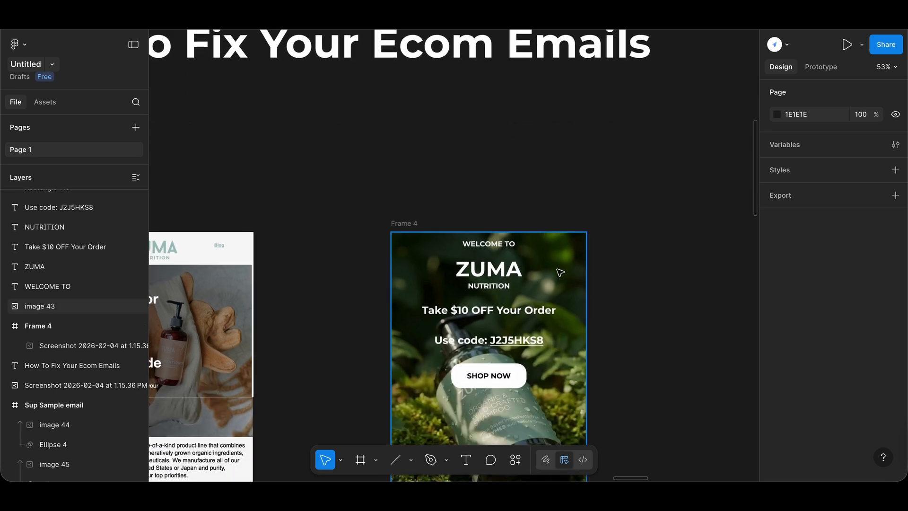
pyautogui.click(398, 227)
pyautogui.doubleClick(396, 225)
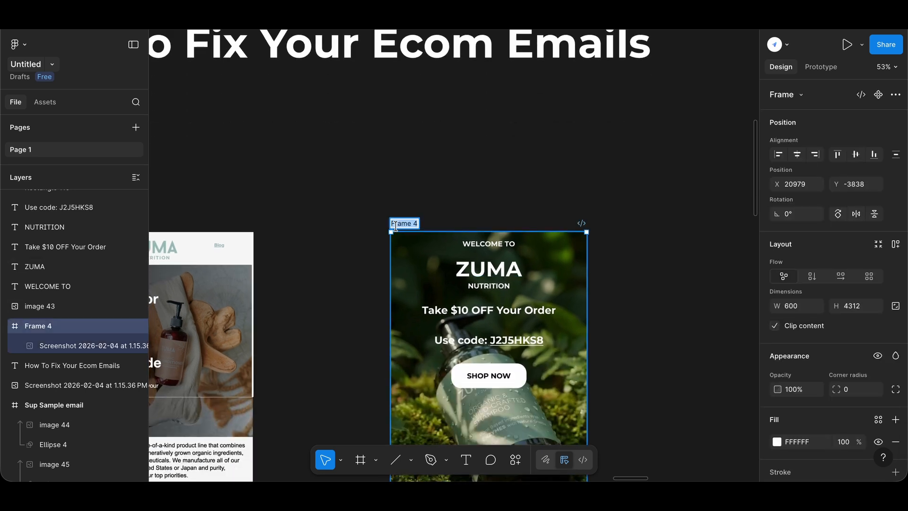
pyautogui.write('Zuma')
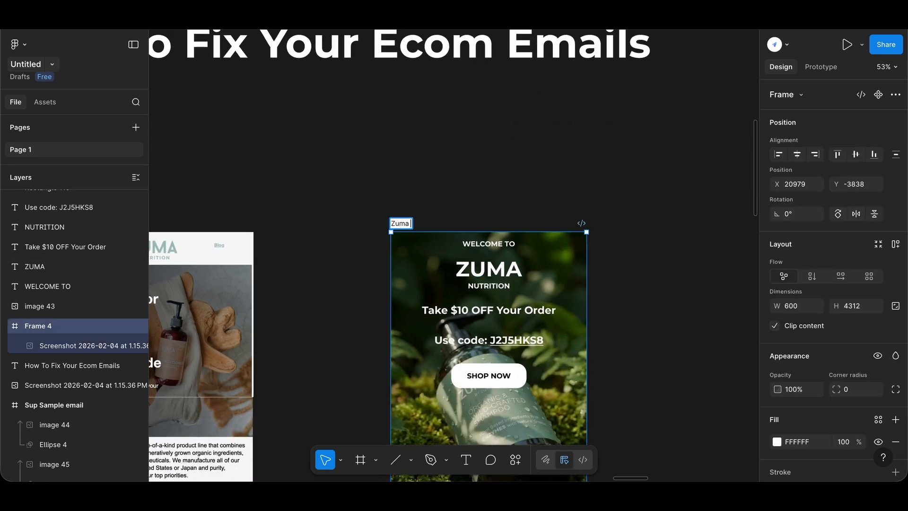
pyautogui.write(' welcome email')
pyautogui.press('Return')
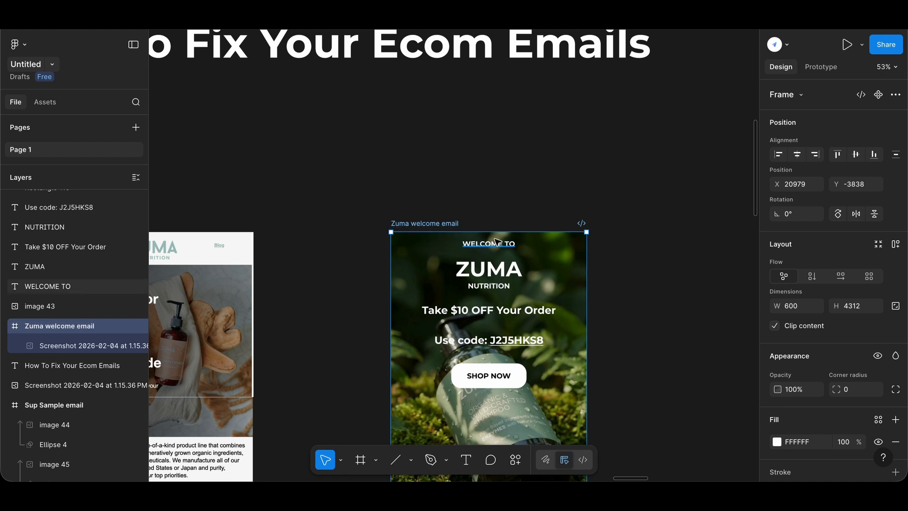
pyautogui.click(497, 241)
pyautogui.click(513, 199)
# Step: Shorten the Zuma welcome email frame from below so it ends at the black footer's lower edge, removing the empty white area
pyautogui.scroll(-20, 513, 201)
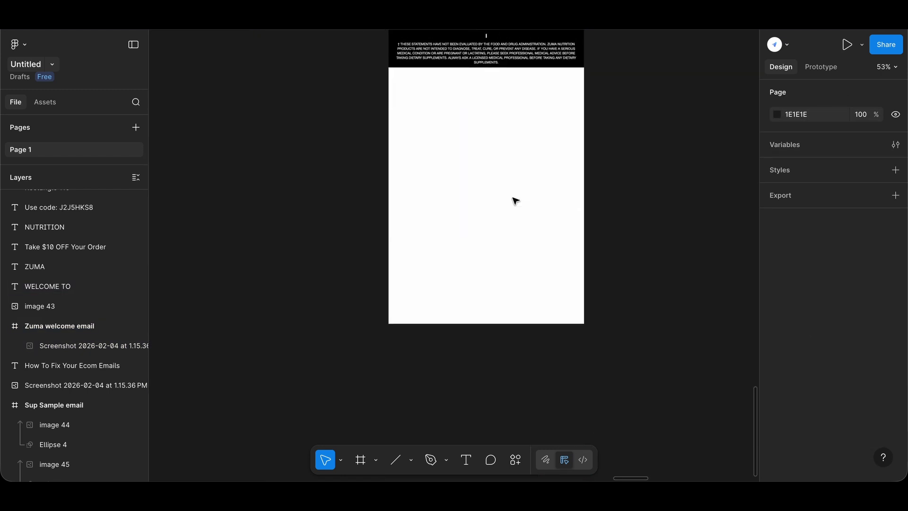
pyautogui.scroll(-4, 516, 202)
pyautogui.scroll(12, 516, 201)
pyautogui.scroll(-1, 515, 201)
pyautogui.click(482, 185)
pyautogui.scroll(-3, 483, 184)
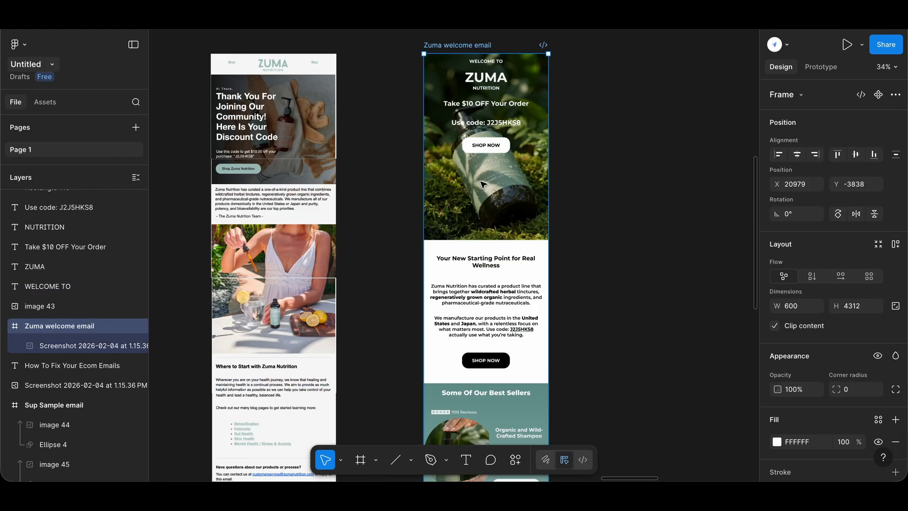
pyautogui.scroll(-10, 482, 184)
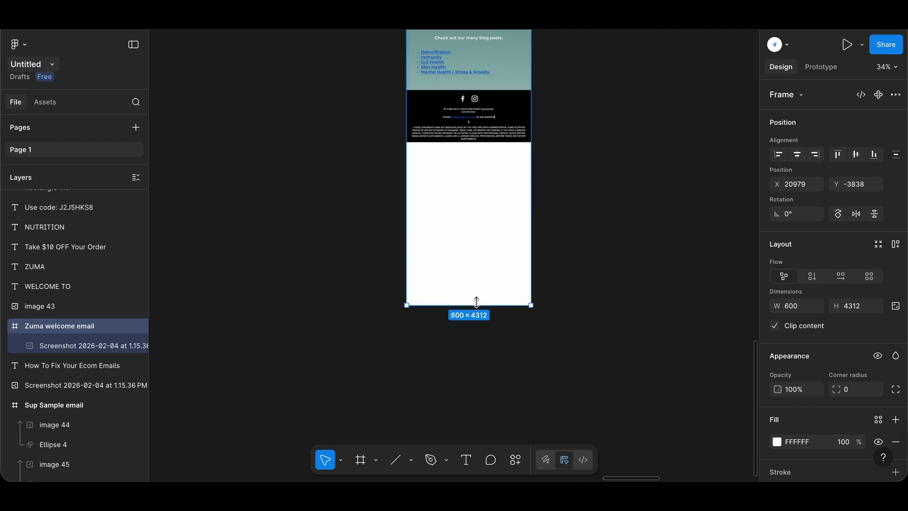
pyautogui.moveTo(476, 303); pyautogui.dragTo(477, 143)
pyautogui.click(457, 171)
# Step: Compare the redesigned Zuma welcome email side by side with the original email, from the hero image down to the footer
pyautogui.scroll(1, 455, 174)
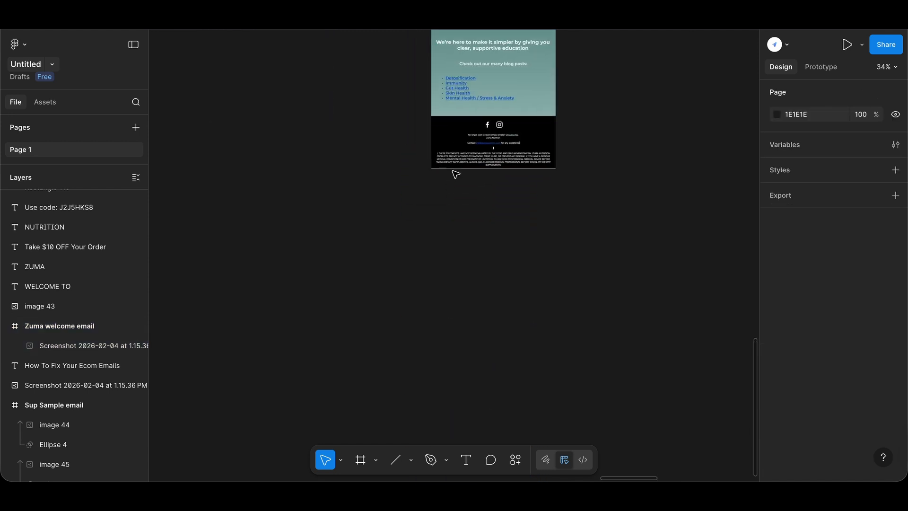
pyautogui.scroll(4, 452, 171)
pyautogui.hscroll(1, 453, 171)
pyautogui.scroll(7, 452, 172)
pyautogui.scroll(-1, 456, 180)
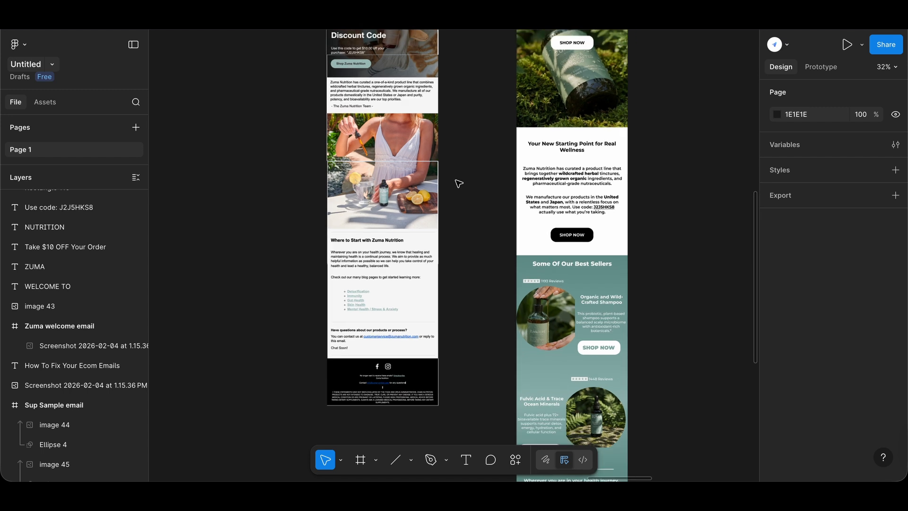
pyautogui.scroll(4, 458, 184)
pyautogui.scroll(-2, 459, 183)
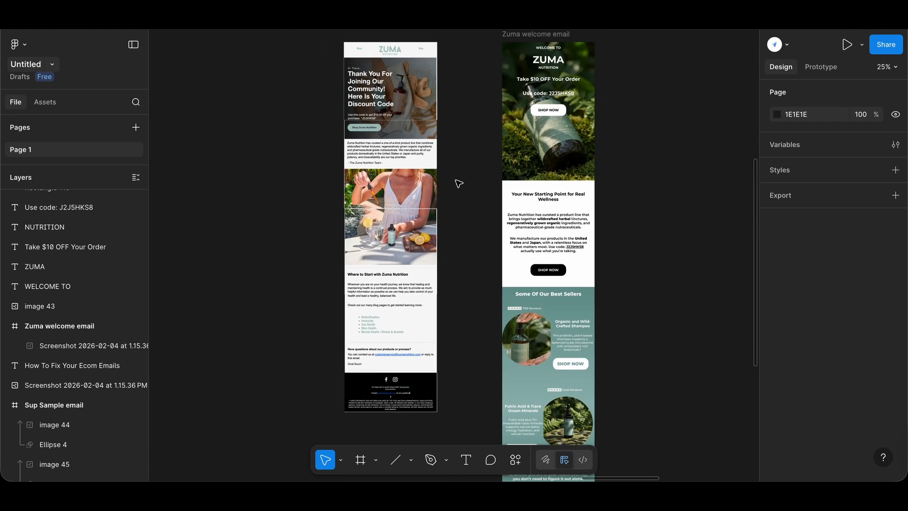
pyautogui.scroll(-2, 466, 208)
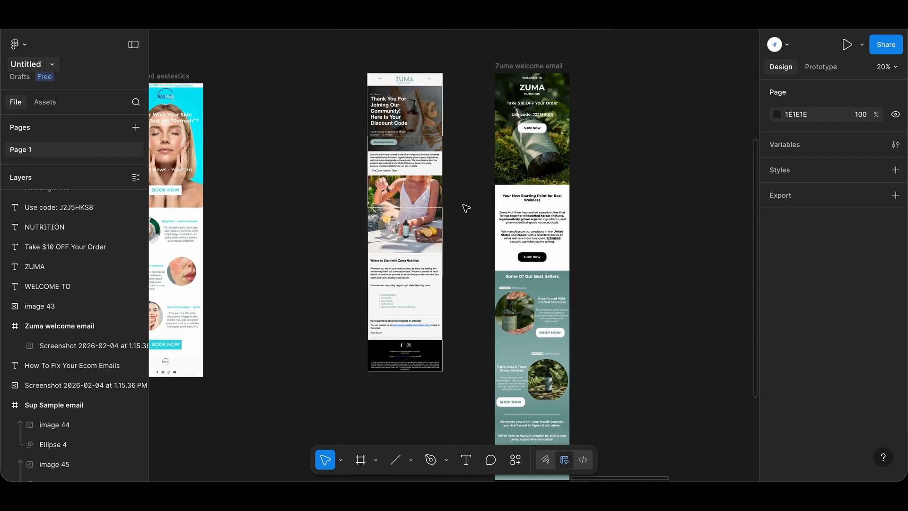
pyautogui.scroll(-3, 466, 208)
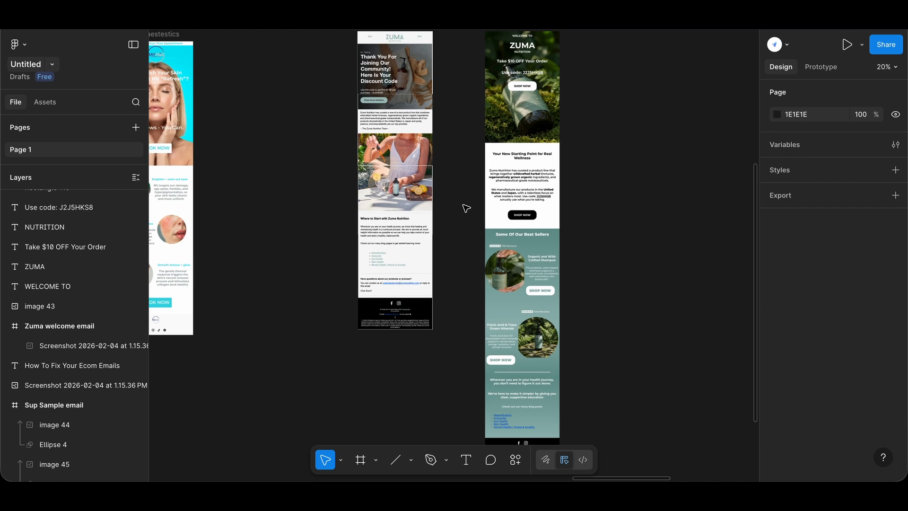
pyautogui.scroll(1, 466, 208)
pyautogui.hscroll(1, 466, 208)
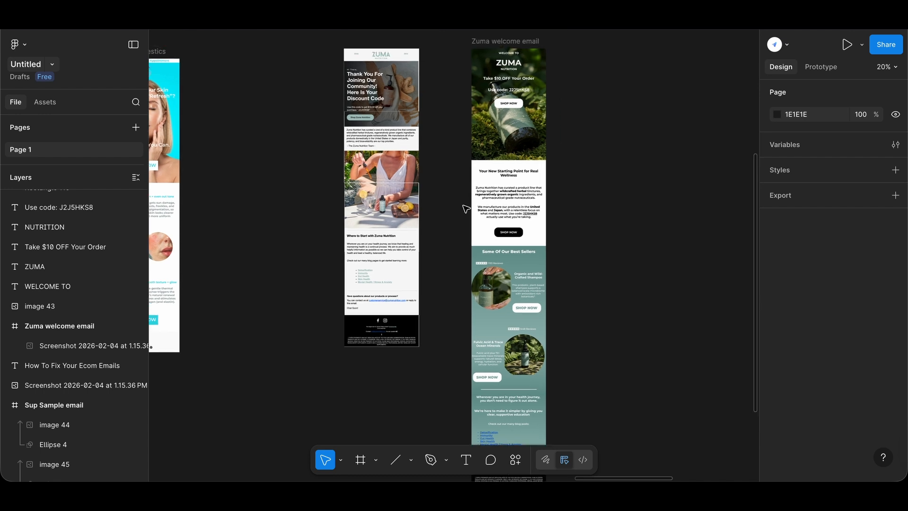